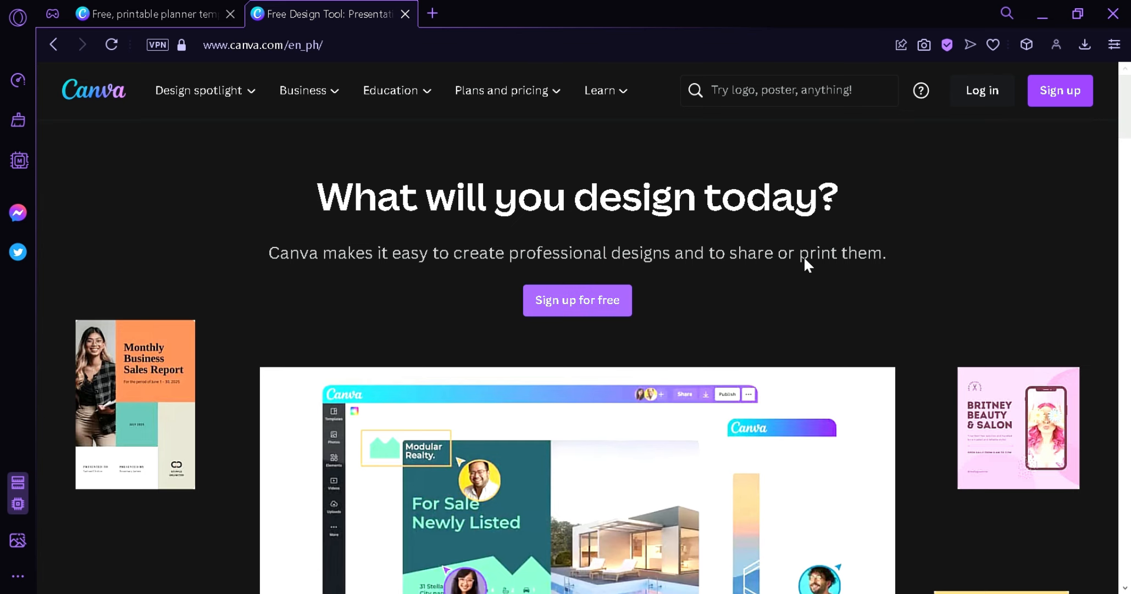
- Log in to Canva and scroll through the home page
click(982, 92)
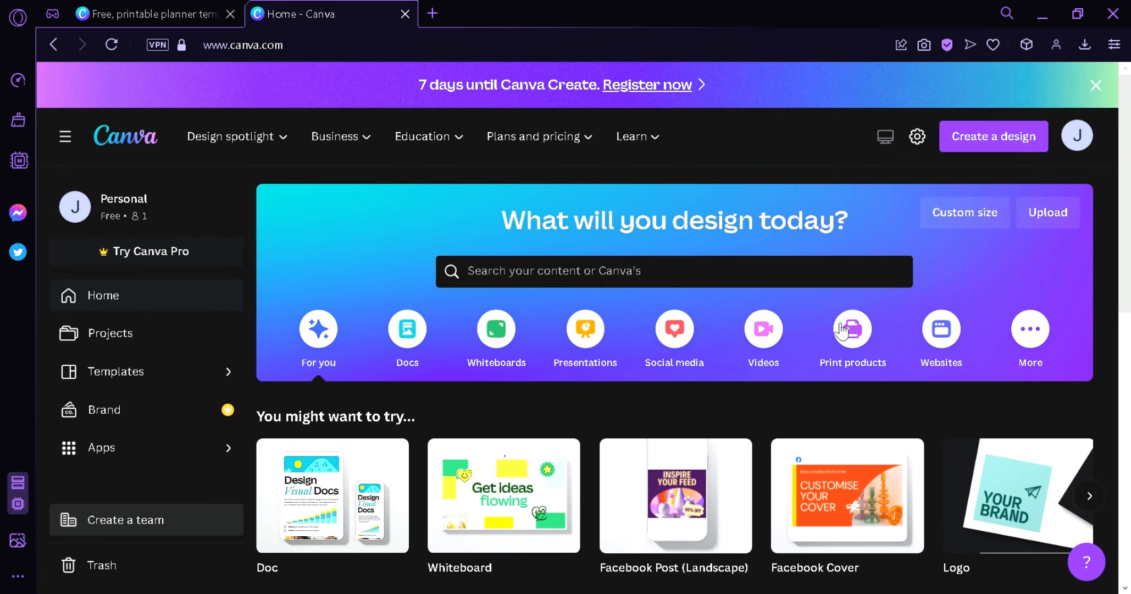
scroll(704, 427, down, 2)
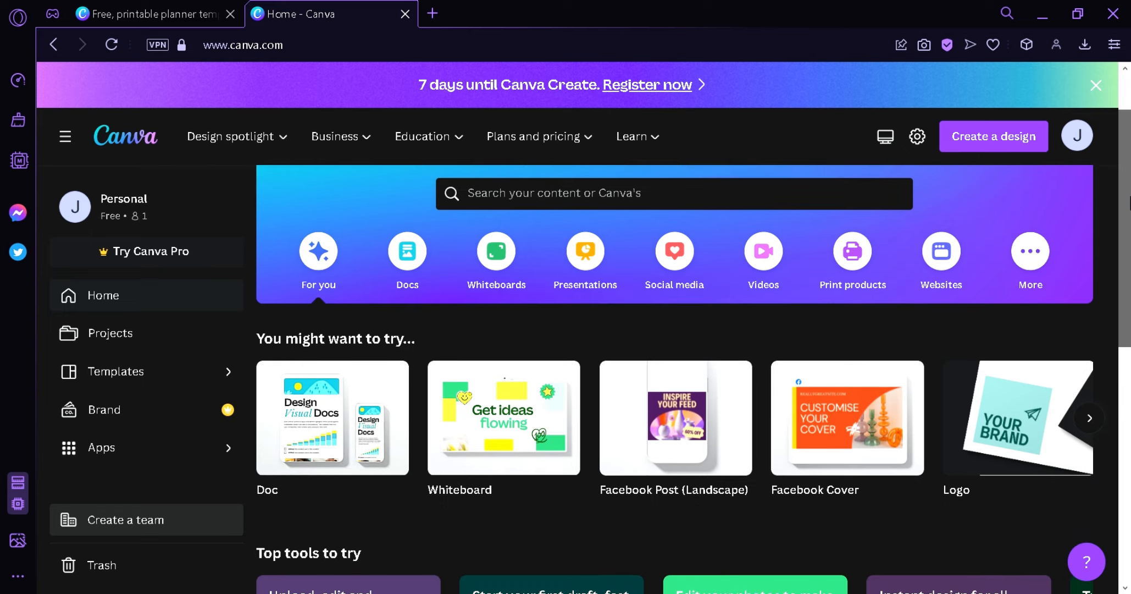
scroll(704, 379, down, 2)
scroll(704, 379, up, 3)
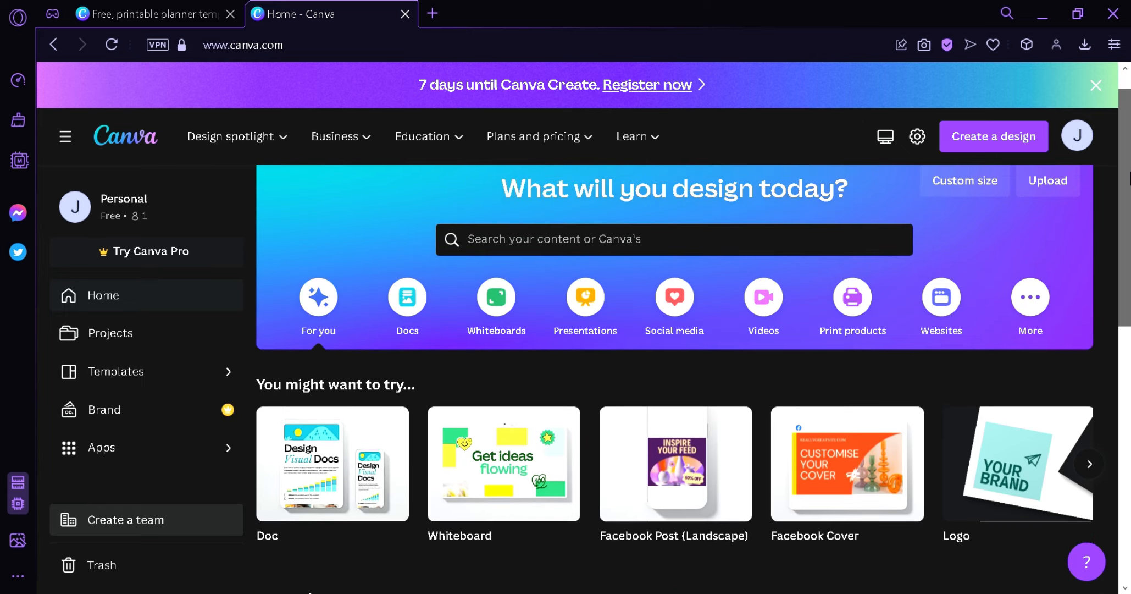
scroll(835, 175, up, 1)
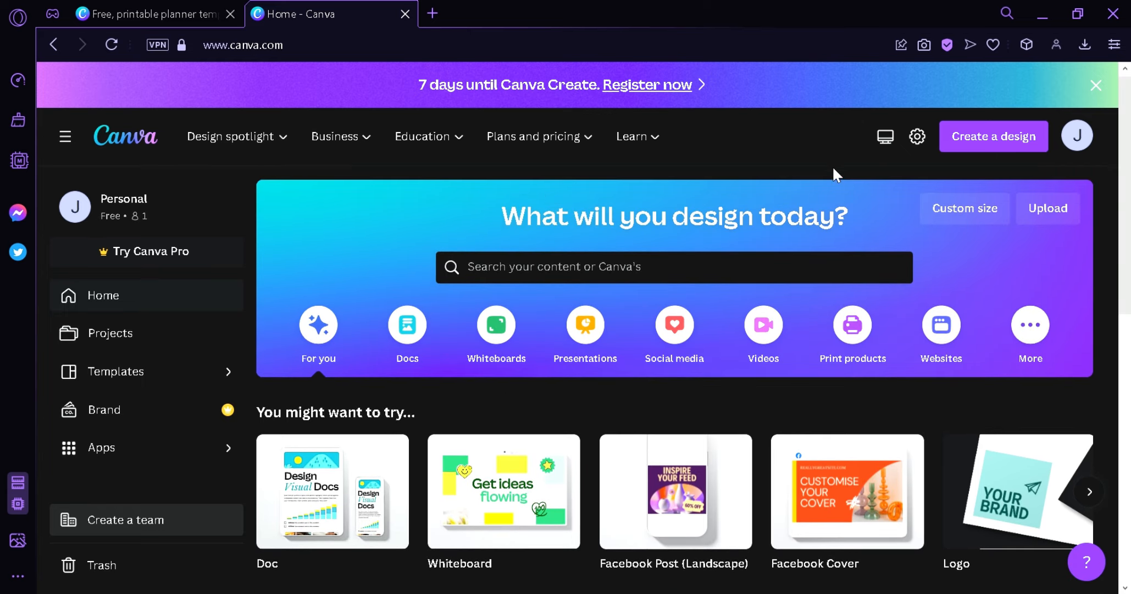
click(971, 215)
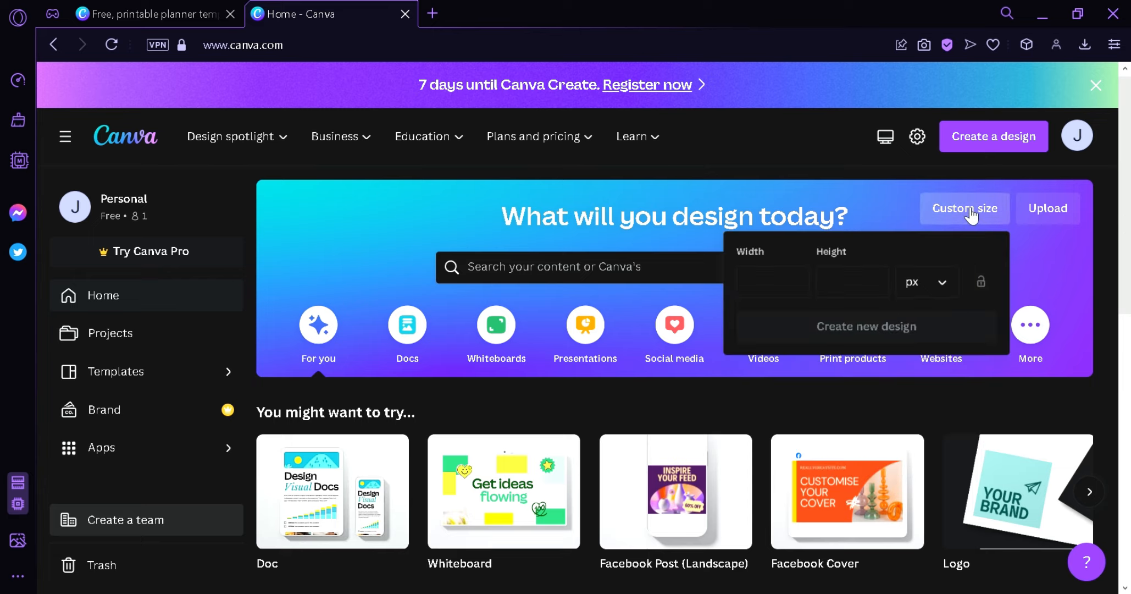
click(775, 285)
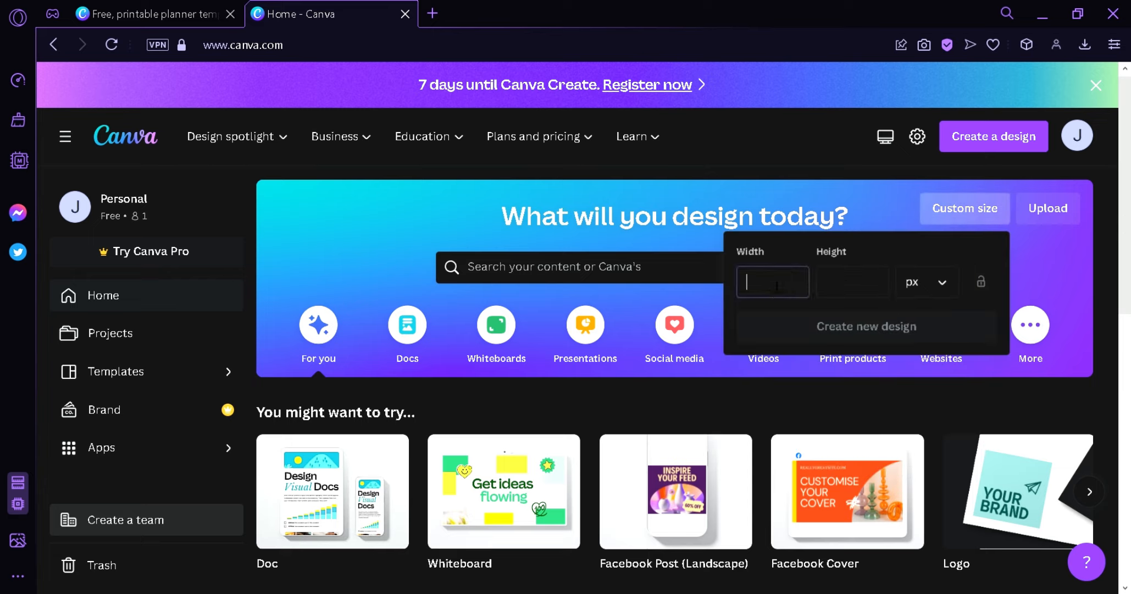
click(868, 284)
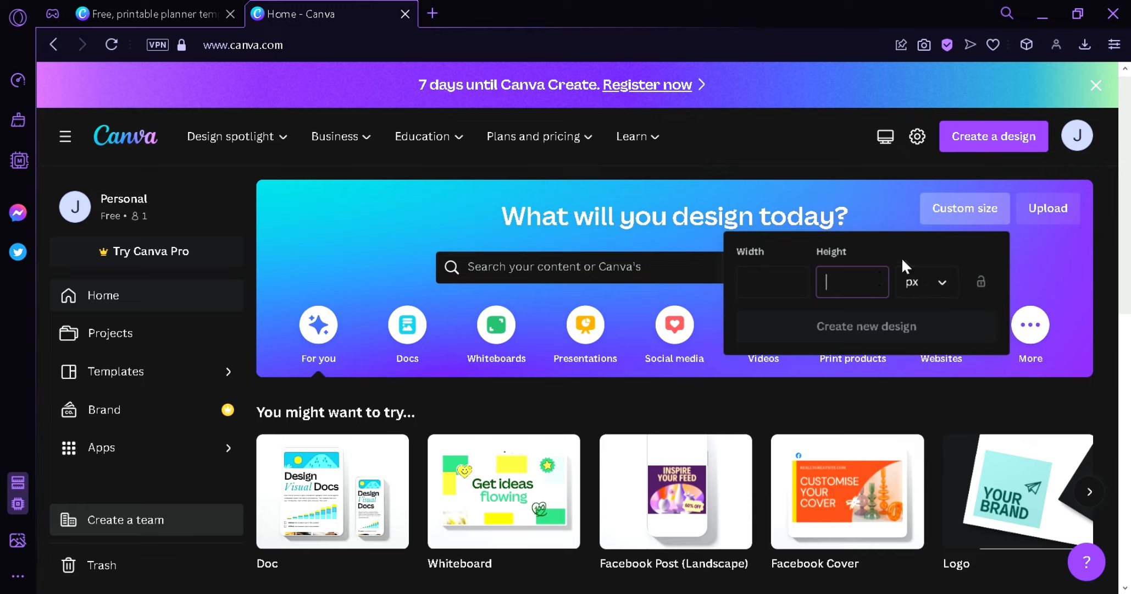
click(935, 282)
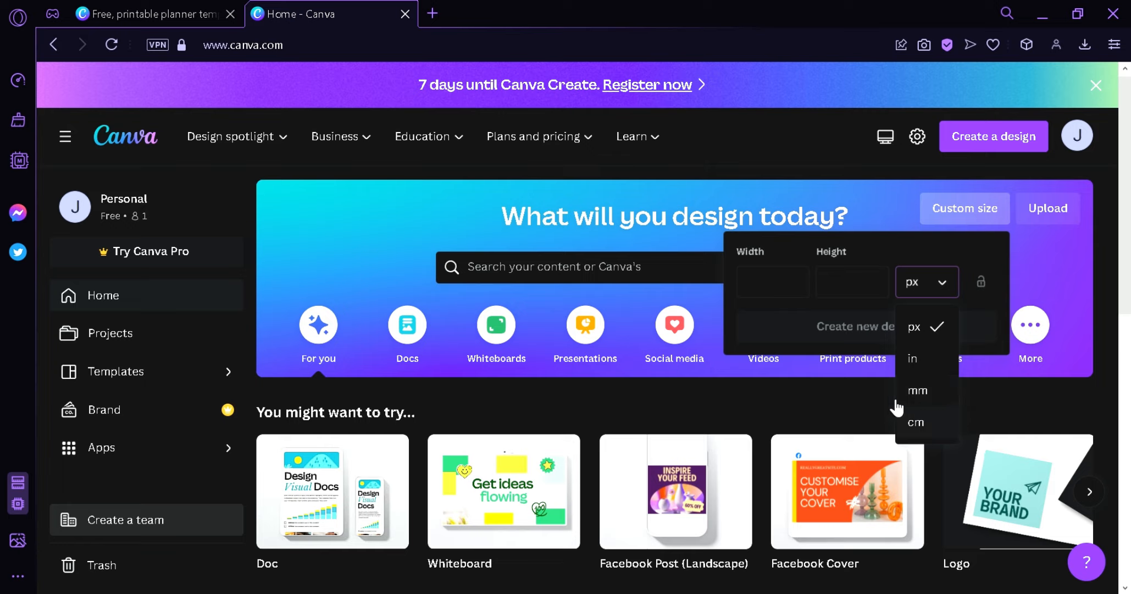
click(829, 318)
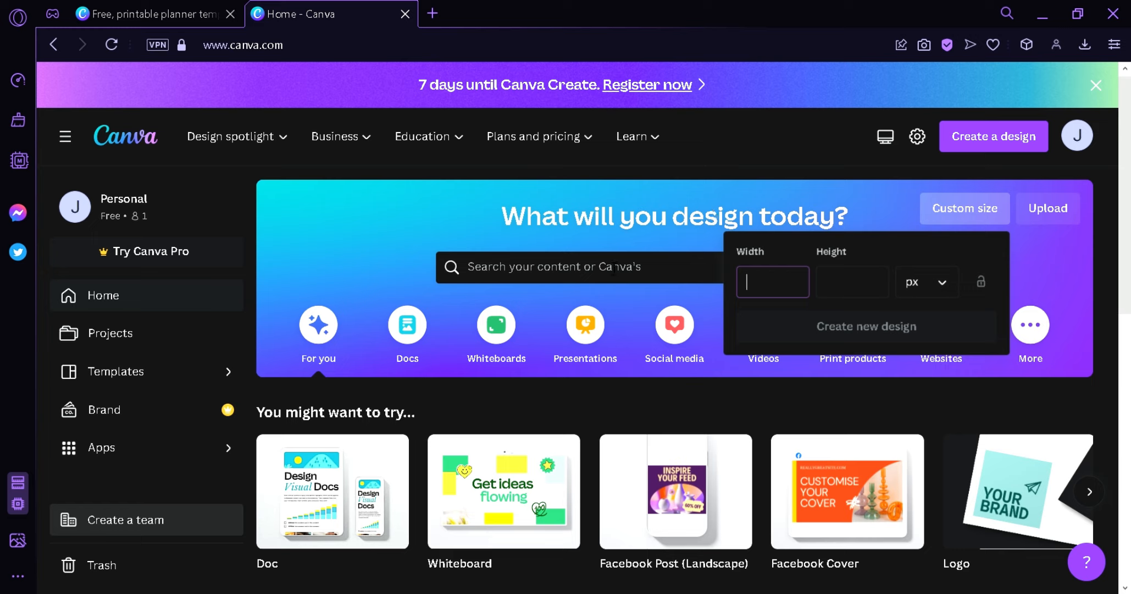
- Search for planner and open the Planner 21 × 29.7 cm template category
click(615, 267)
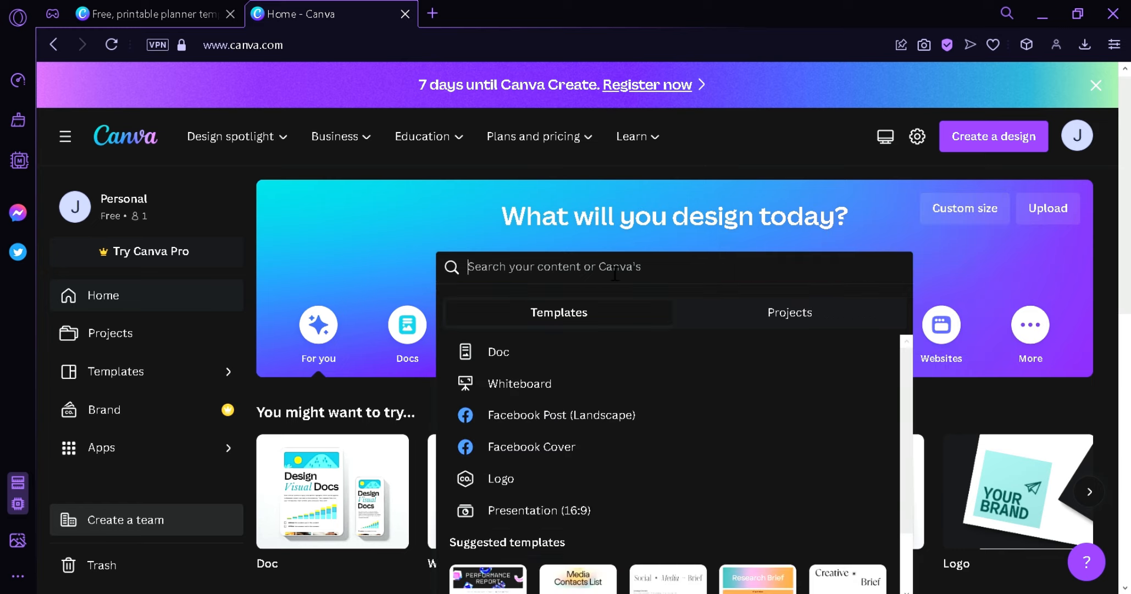
text(planner)
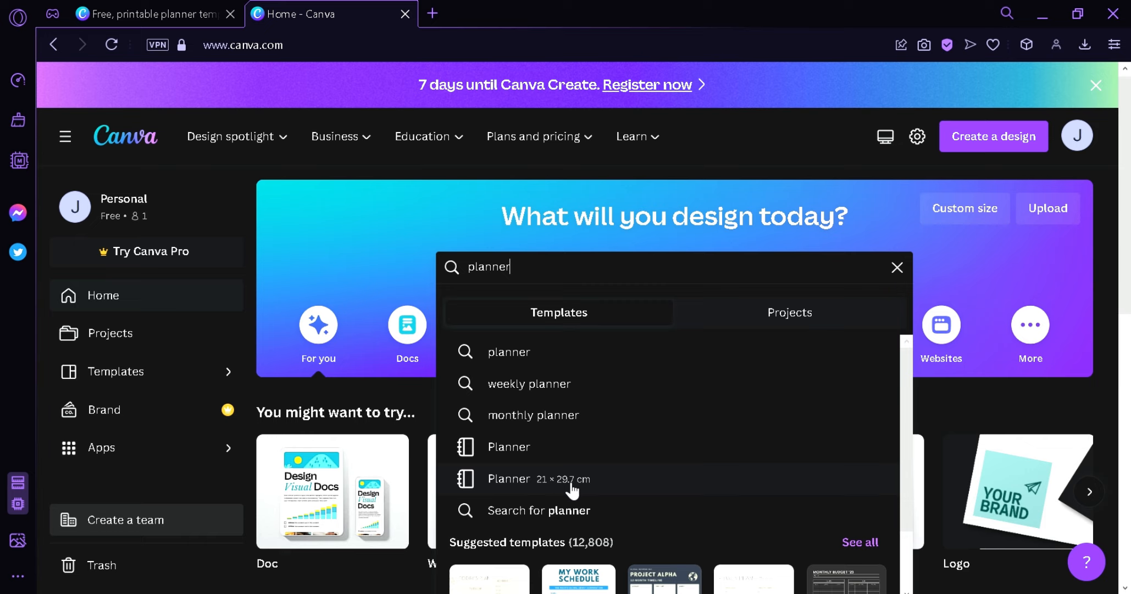
click(568, 452)
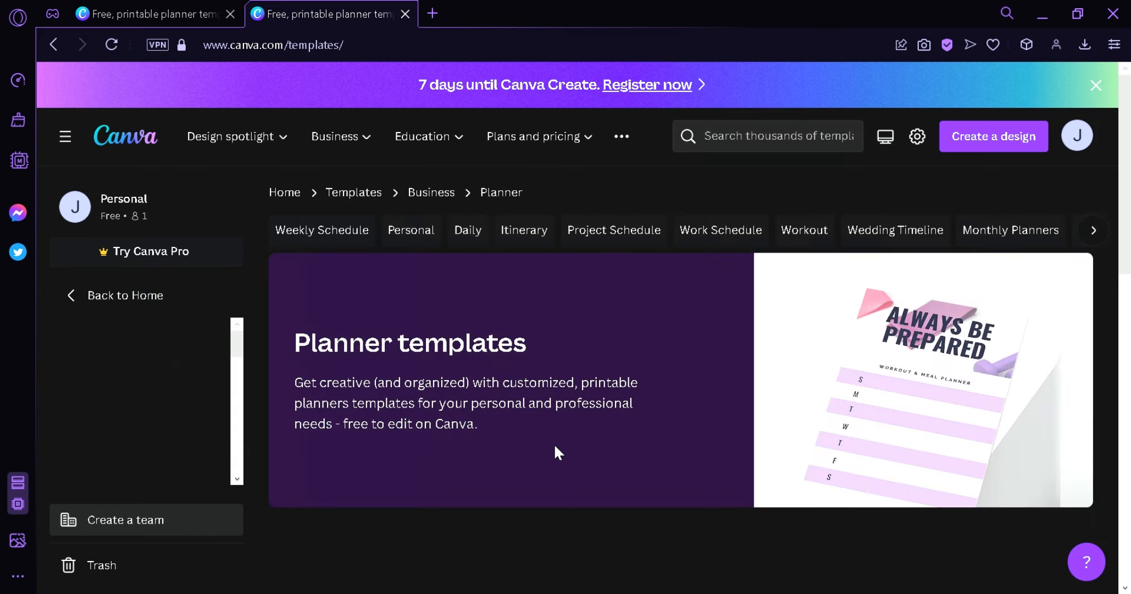
- Create a blank planner design from the planner templates page
mouse_move(1130, 95)
mouse_down()
mouse_move(1129, 349)
mouse_move(1126, 88)
mouse_up()
scroll(556, 179, down, 5)
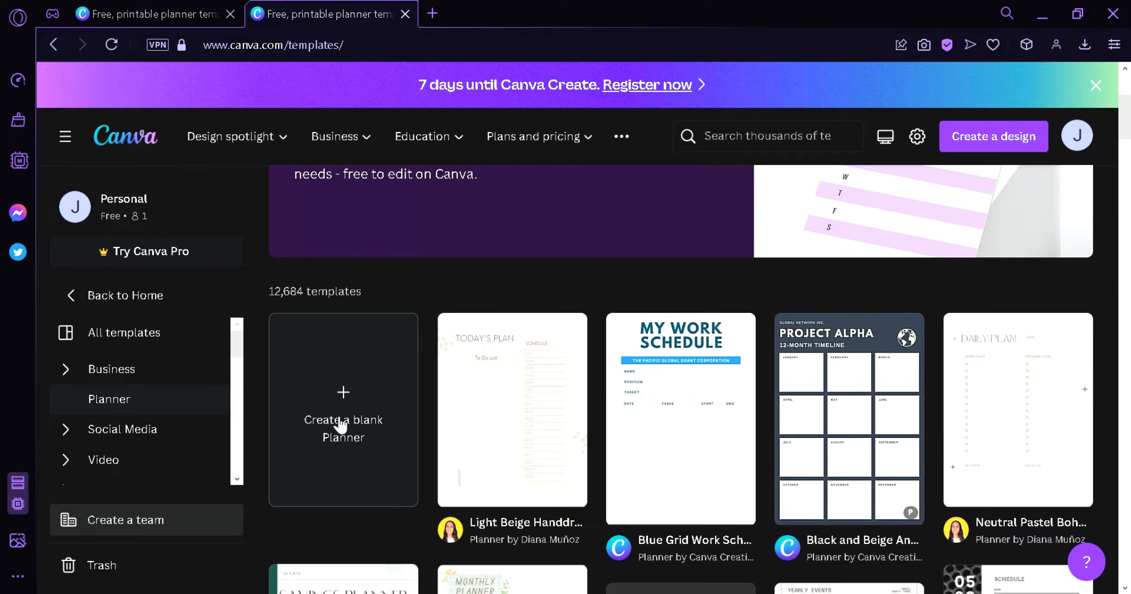
click(370, 428)
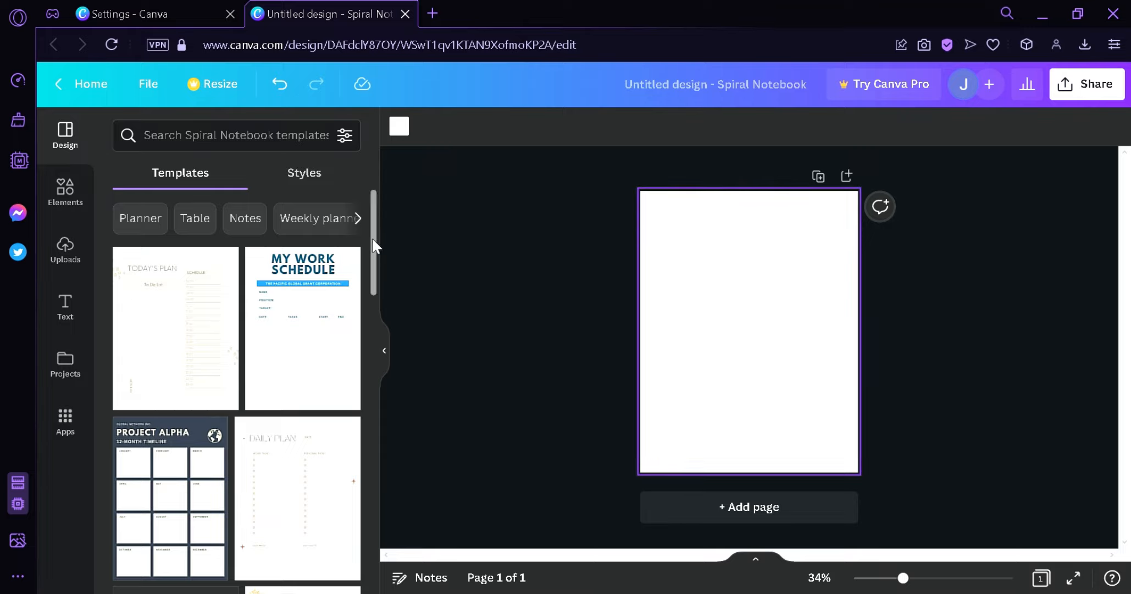
- Set the page background to a custom light pink colour #DFBCEF
drag(374, 246, 394, 225)
click(384, 360)
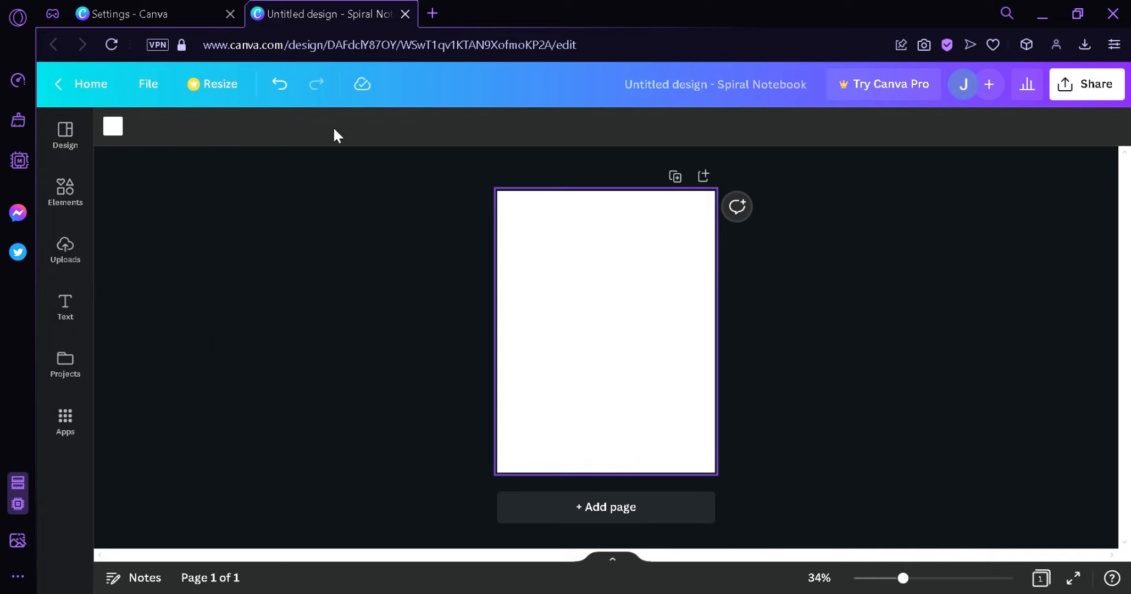
click(114, 126)
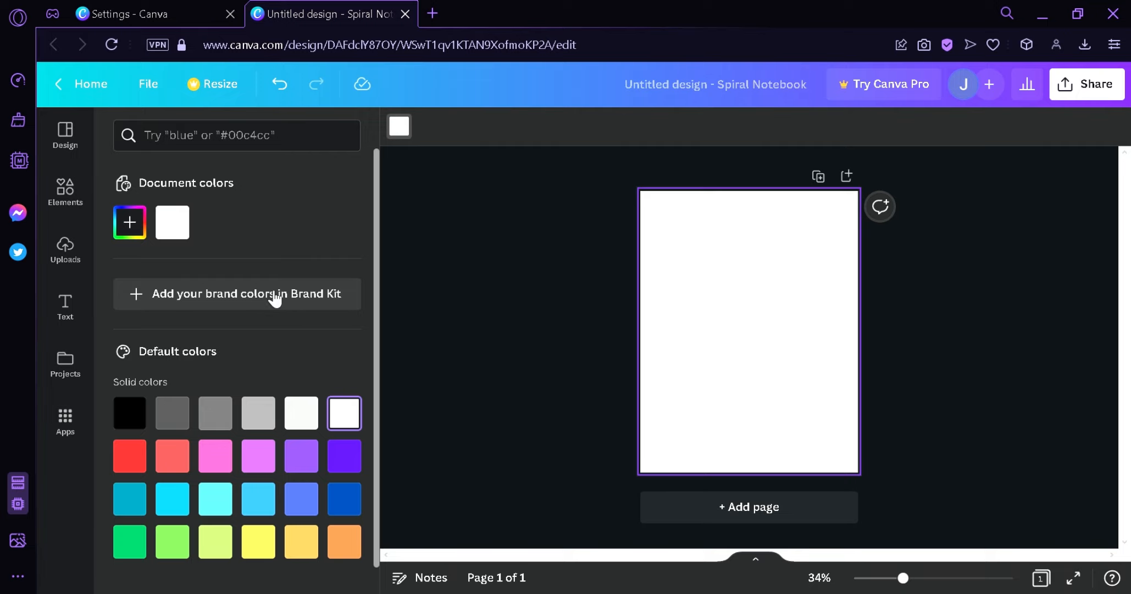
click(141, 227)
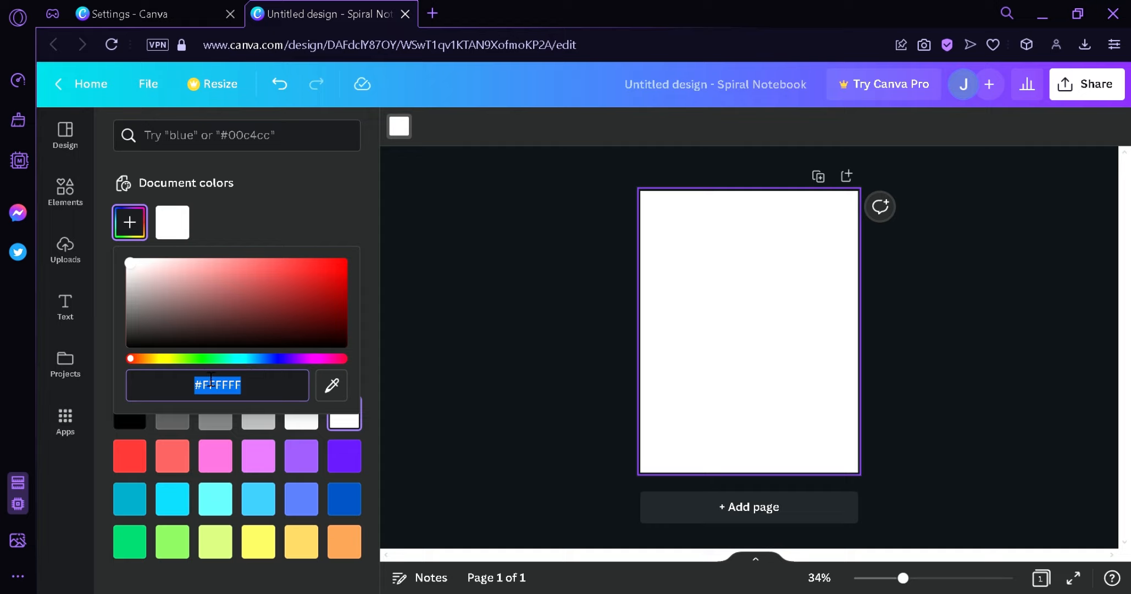
drag(308, 359, 296, 359)
click(187, 272)
drag(188, 272, 174, 264)
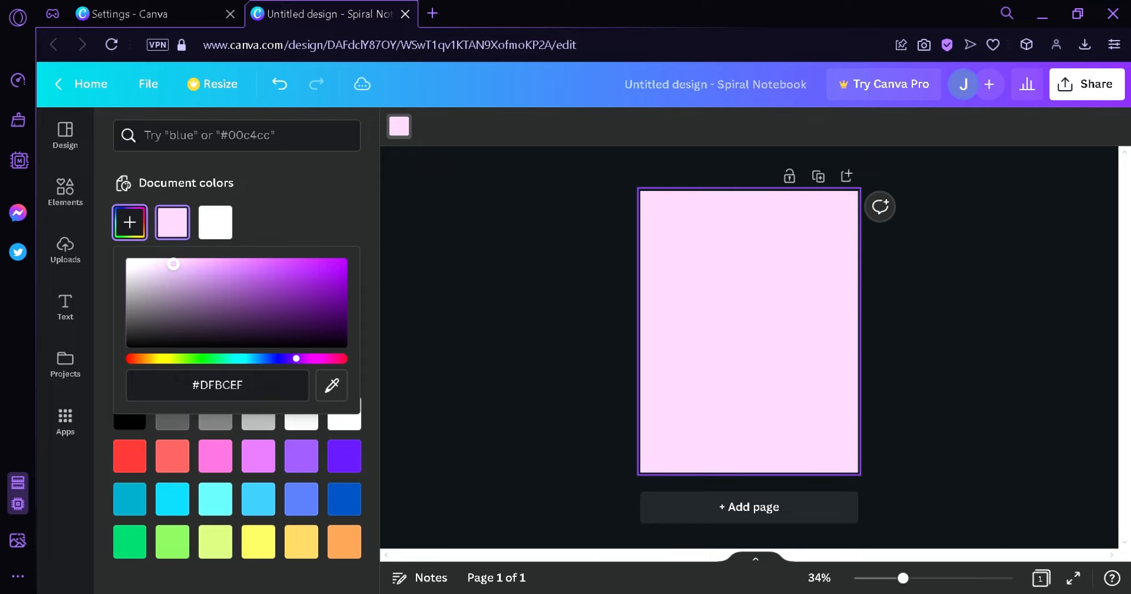
click(484, 232)
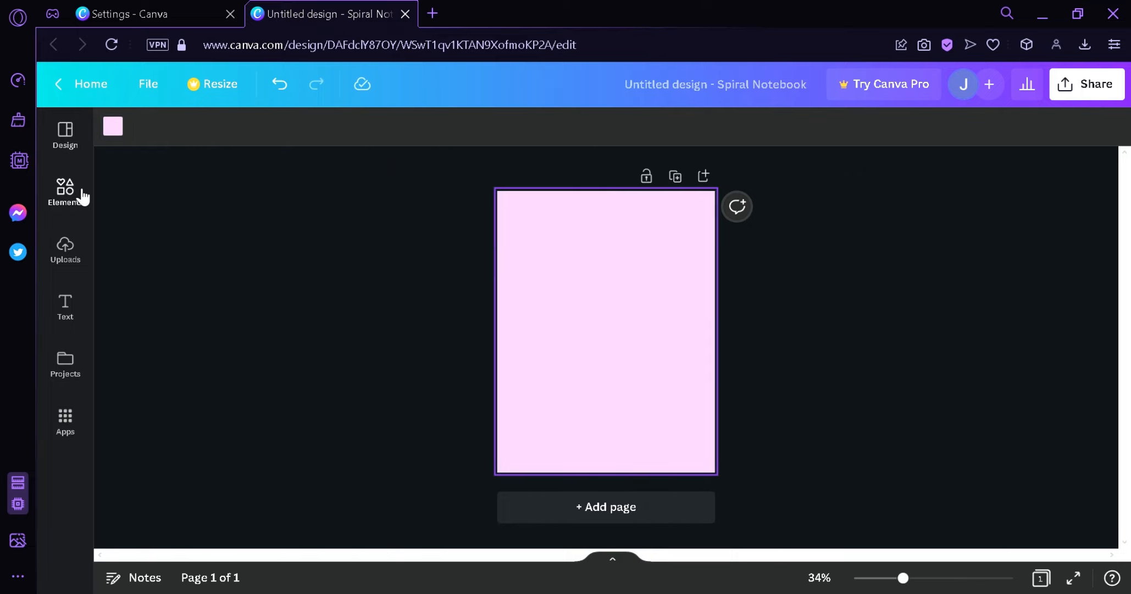
- Add a square shape from Elements and stretch it to cover the page, leaving a thin border
click(65, 189)
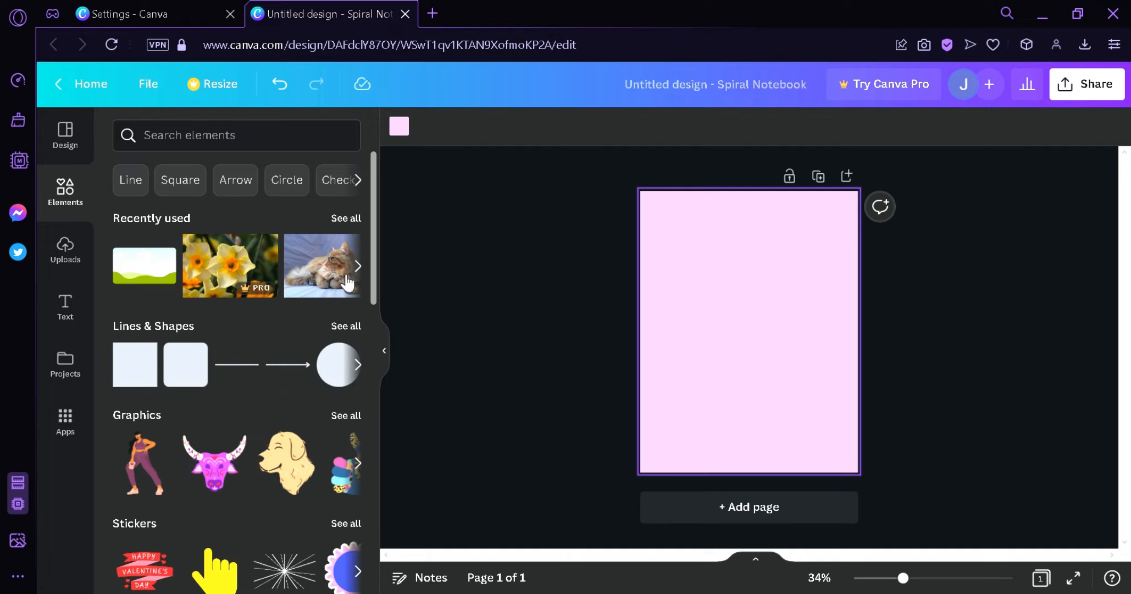
scroll(375, 280, down, 3)
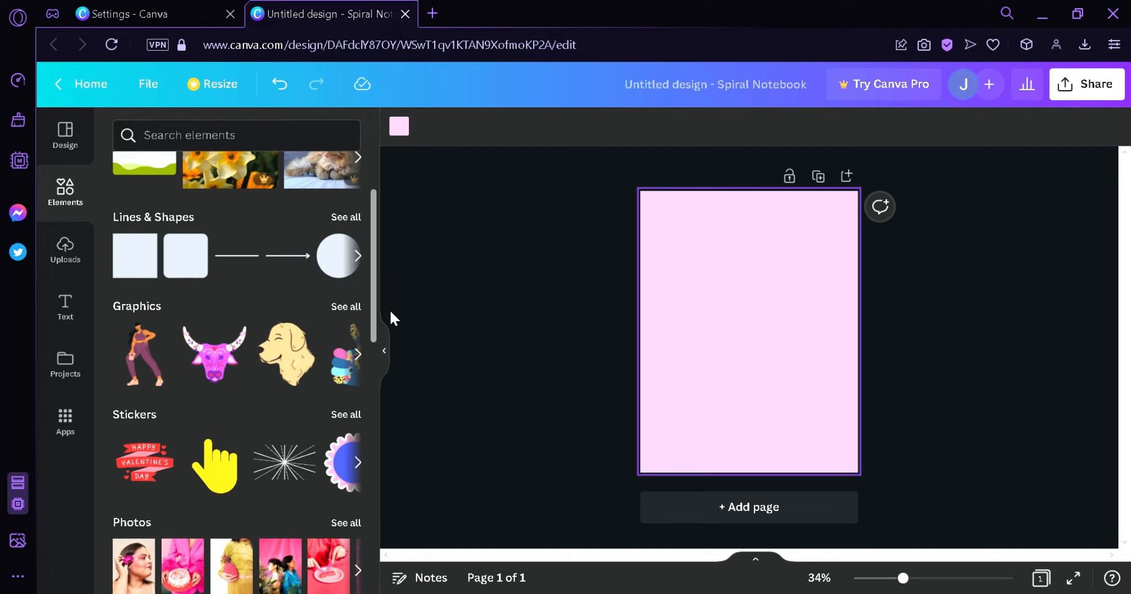
scroll(388, 324, down, 5)
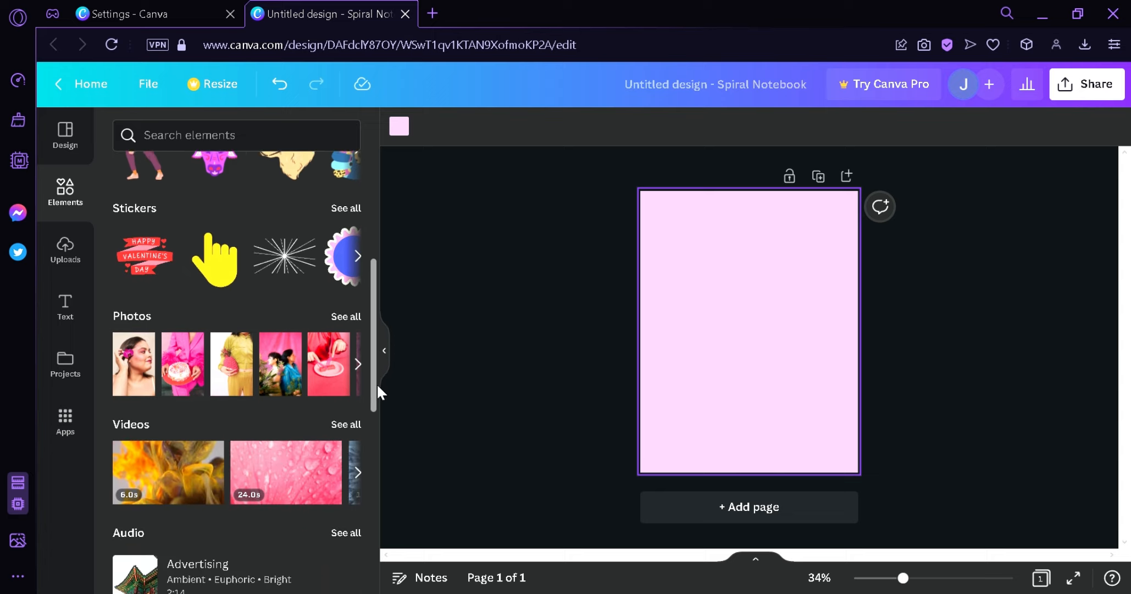
scroll(362, 439, down, 7)
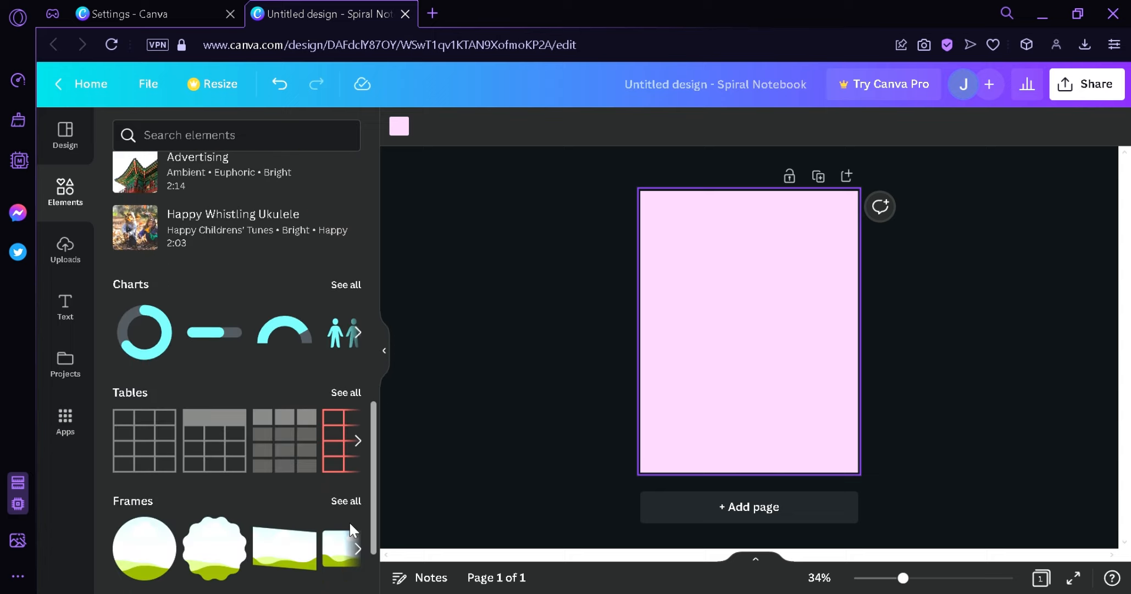
scroll(350, 531, up, 1)
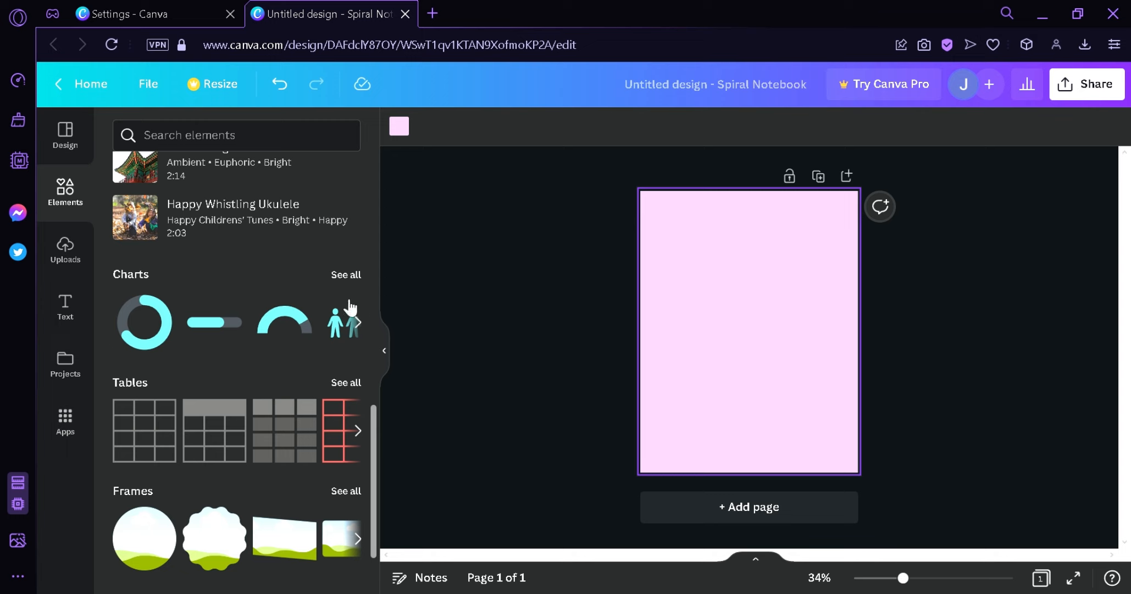
drag(374, 418, 386, 251)
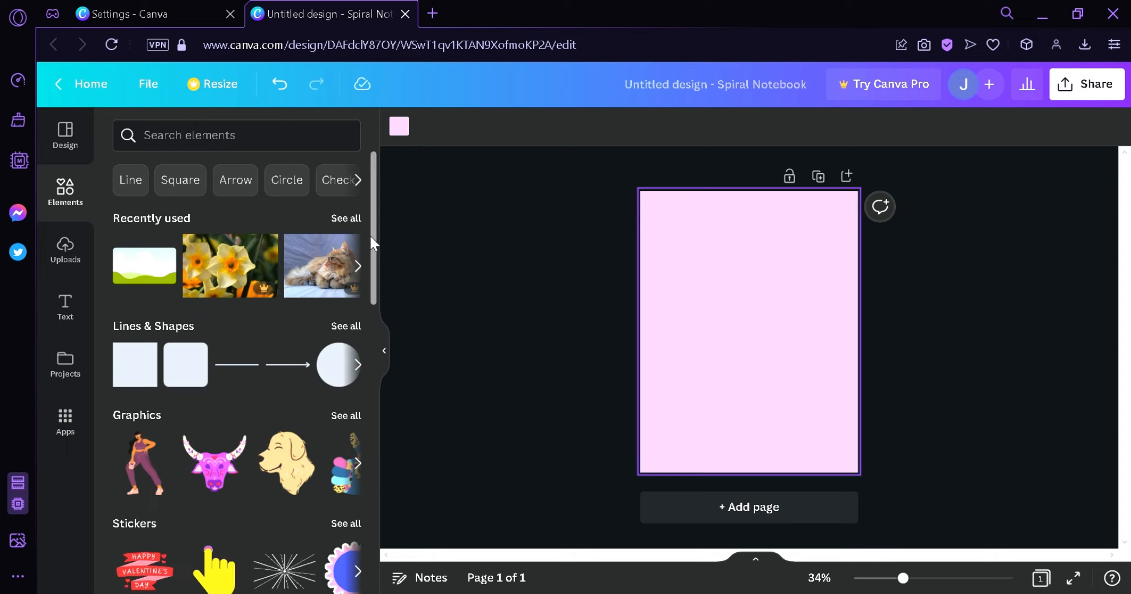
drag(141, 363, 858, 474)
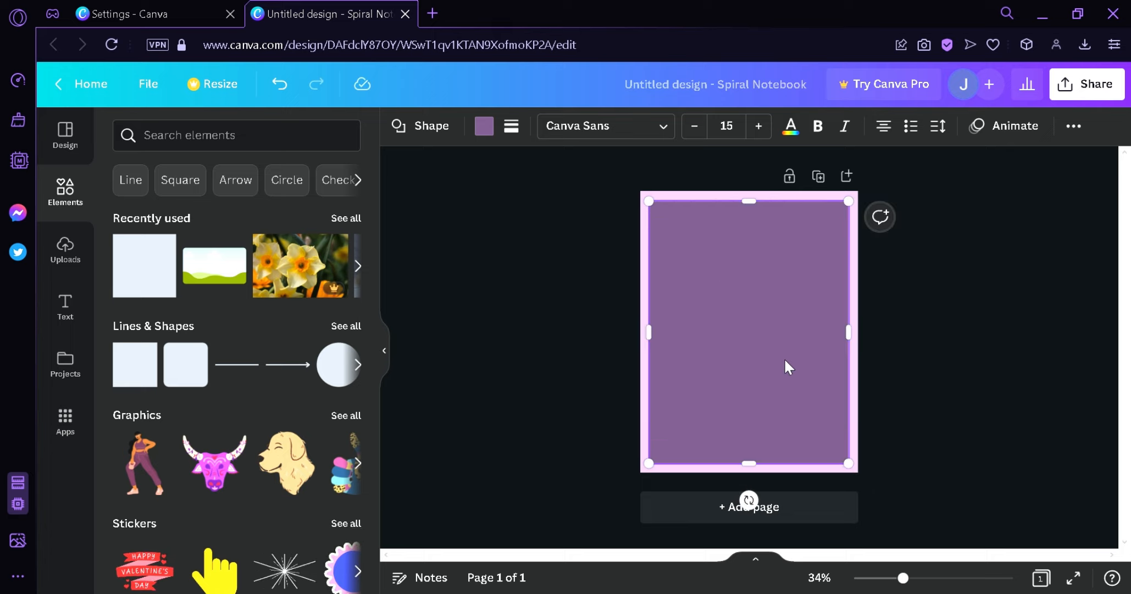
drag(786, 366, 796, 367)
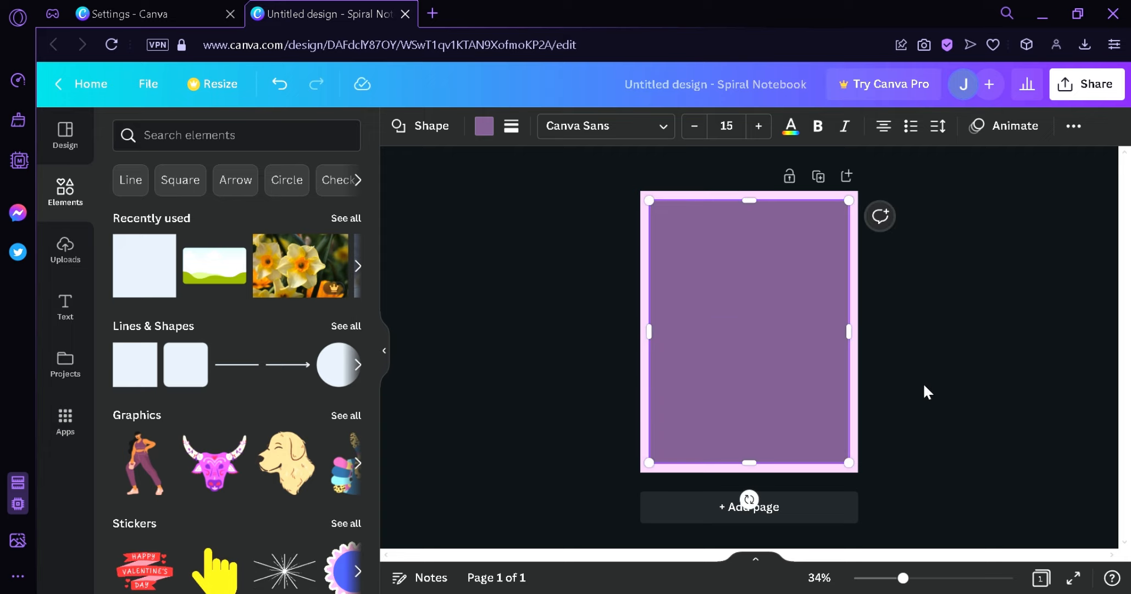
click(923, 382)
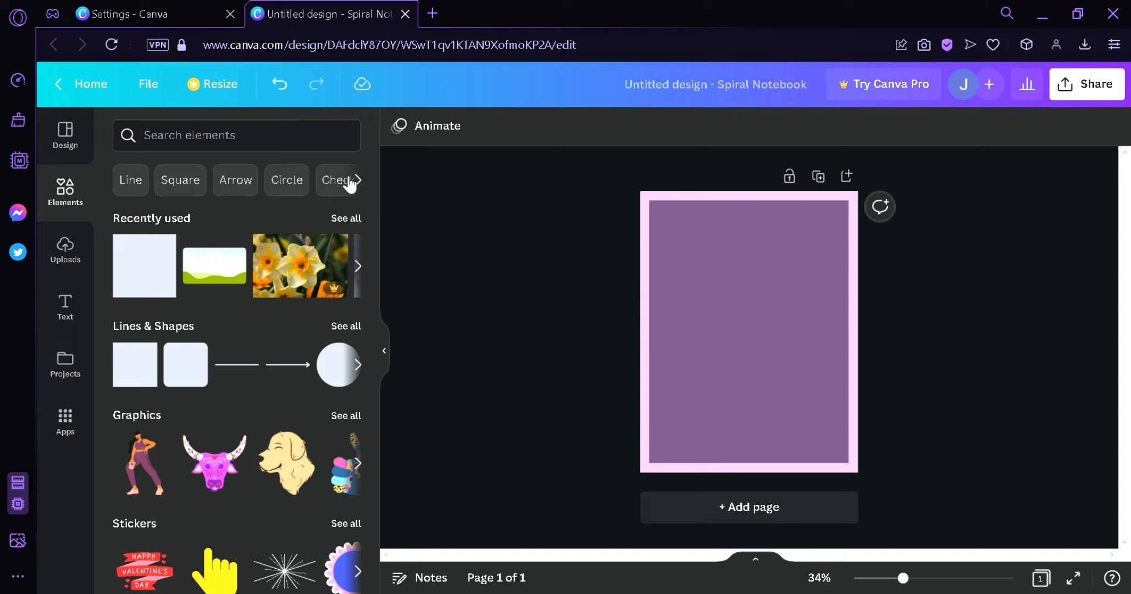
- Browse the text font combinations and add the "Thank you!" text to the top of the page
click(74, 322)
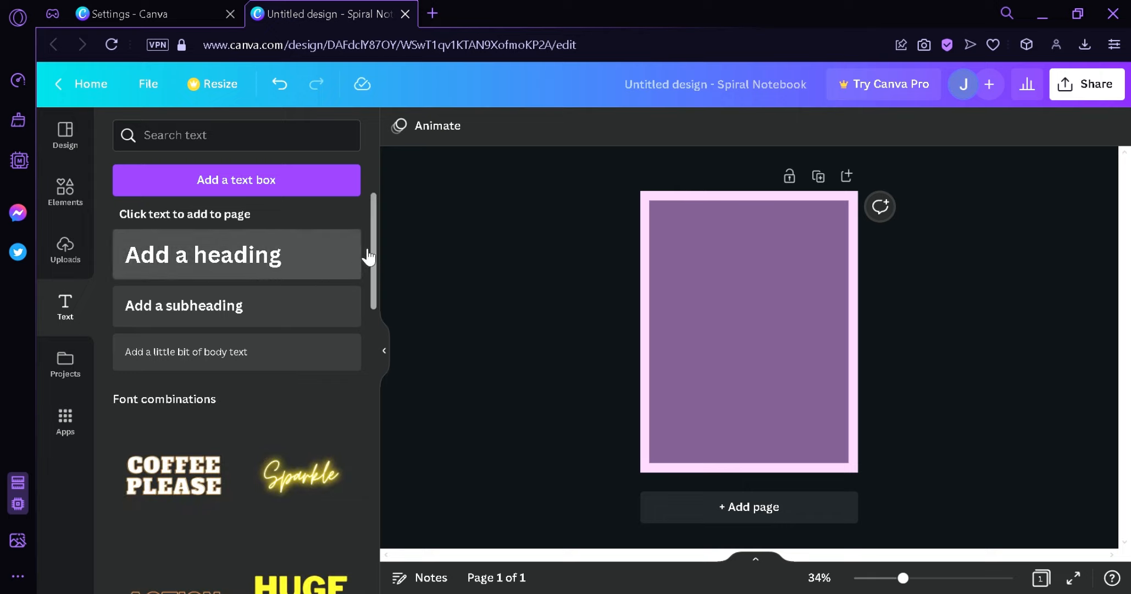
drag(369, 230, 359, 354)
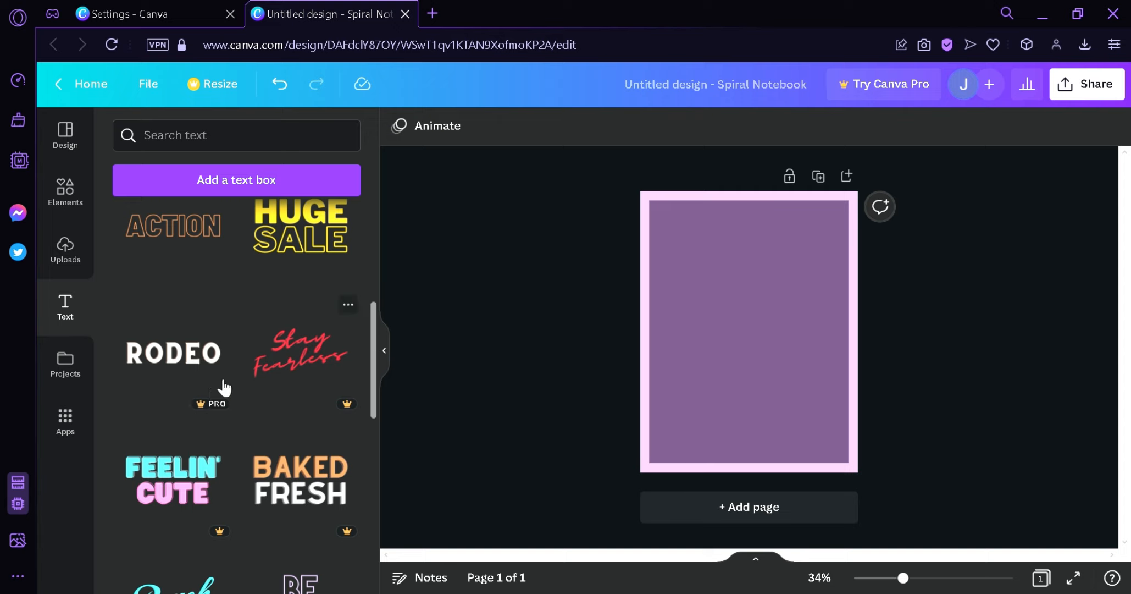
scroll(379, 354, down, 2)
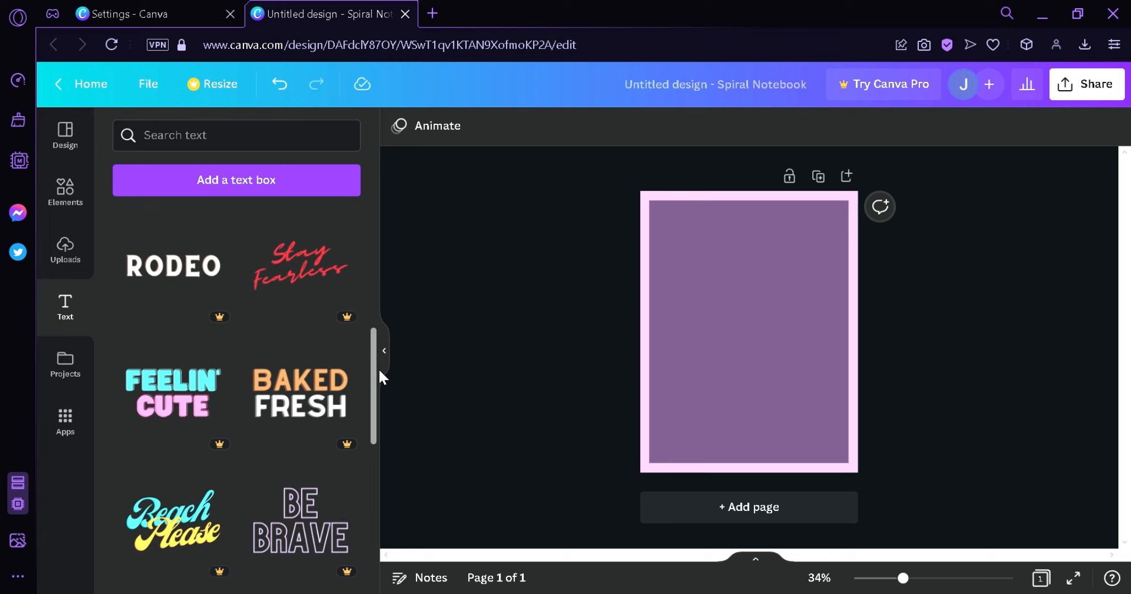
drag(378, 368, 365, 407)
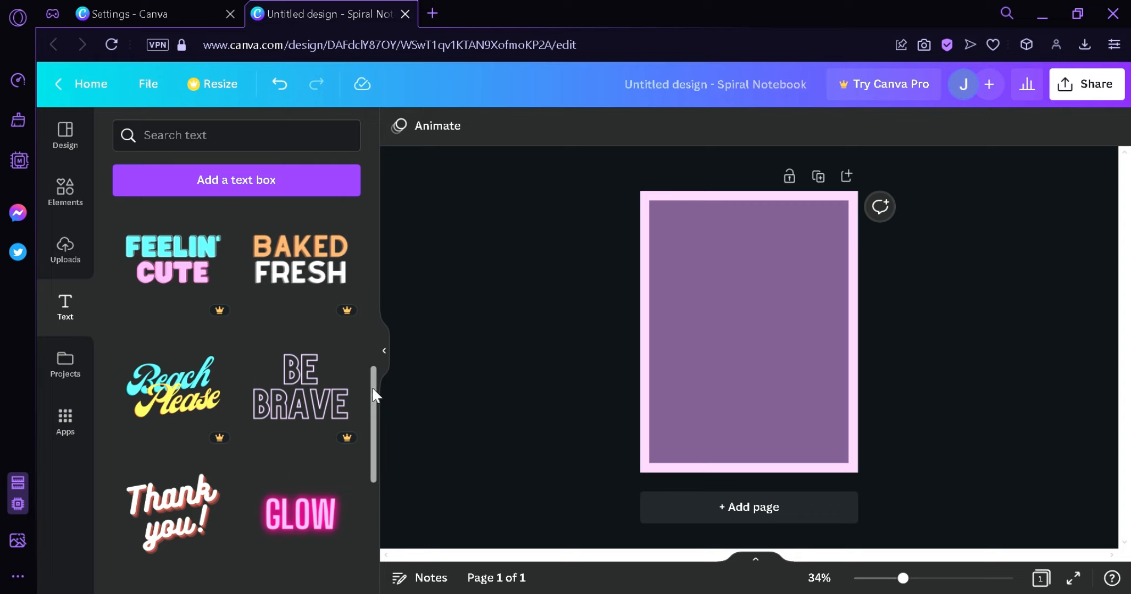
drag(374, 395, 371, 477)
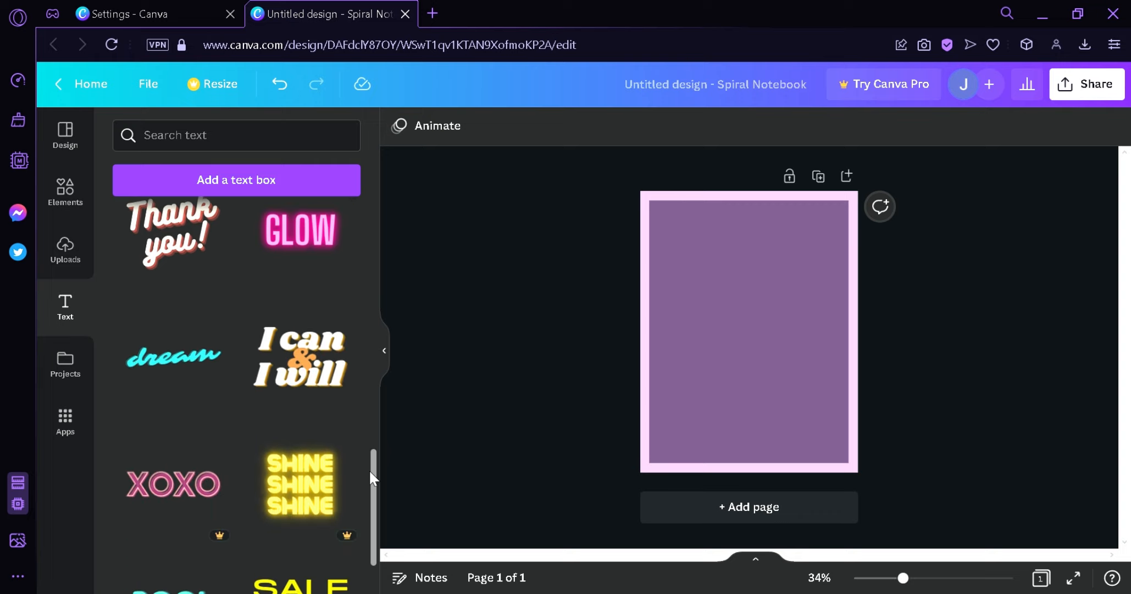
scroll(369, 489, down, 5)
scroll(363, 492, up, 7)
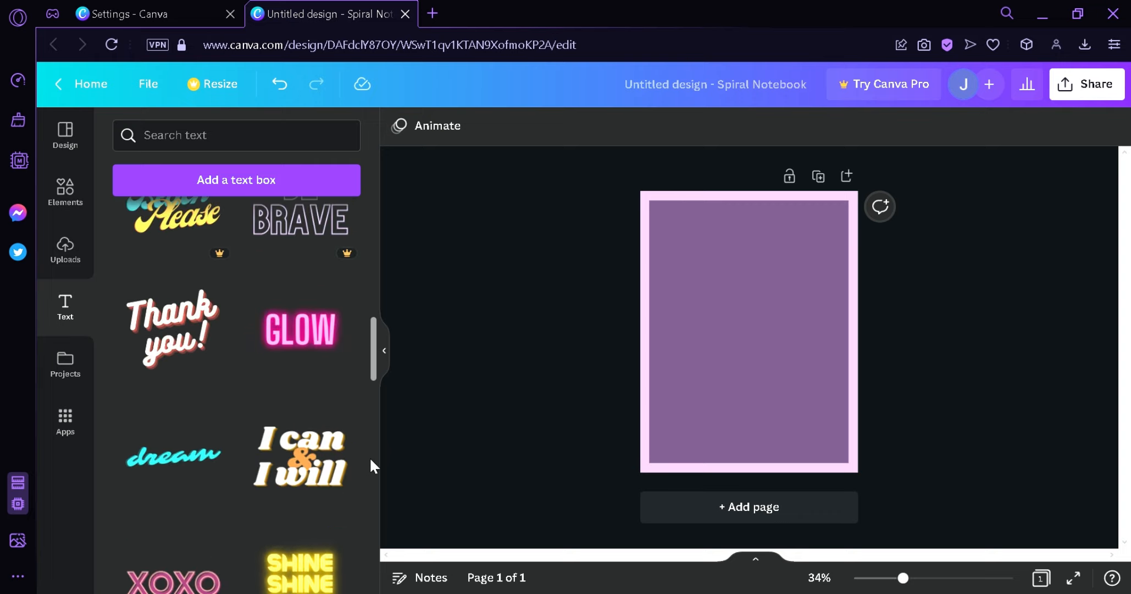
drag(177, 344, 704, 256)
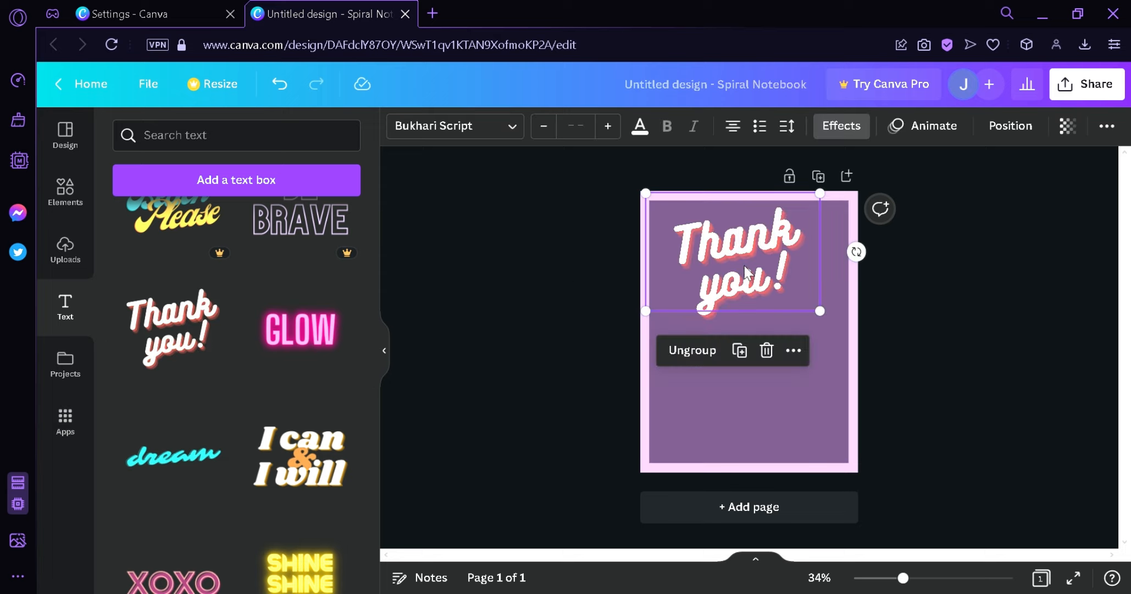
- Replace the "you!" line of the text with "Digital Planner"
click(780, 280)
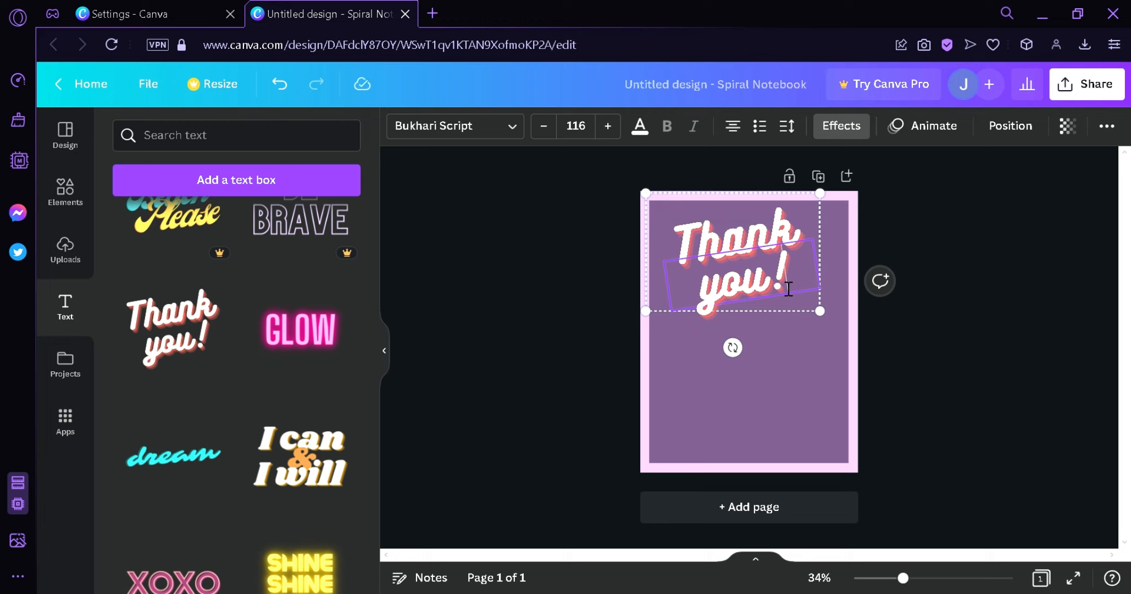
double_click(788, 288)
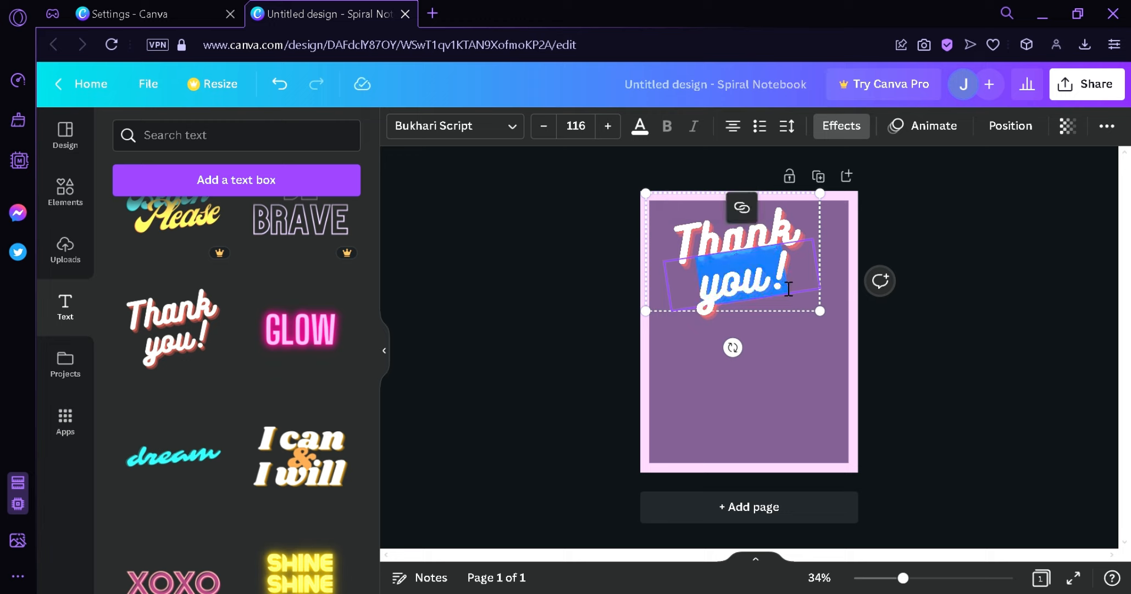
text(Digital)
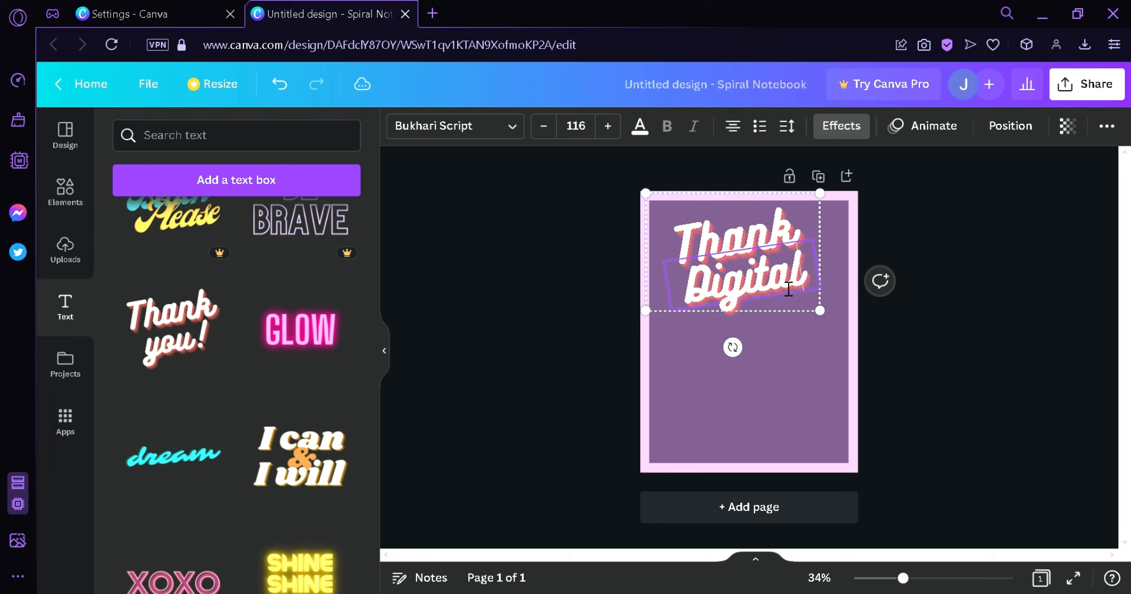
text( Planner)
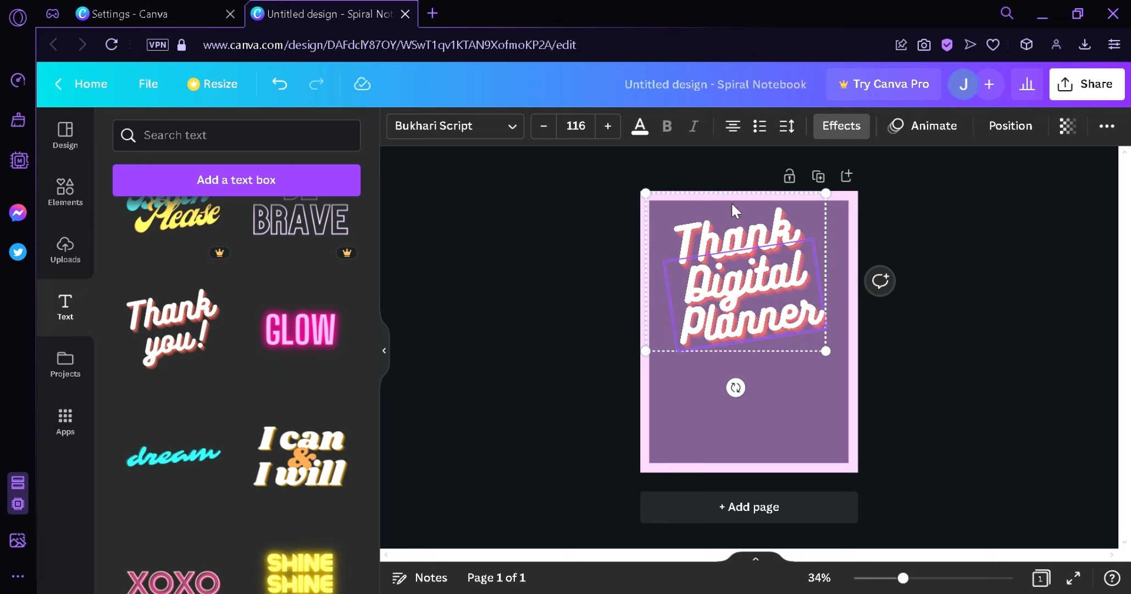
- Delete the "Thank" line from the text
click(760, 243)
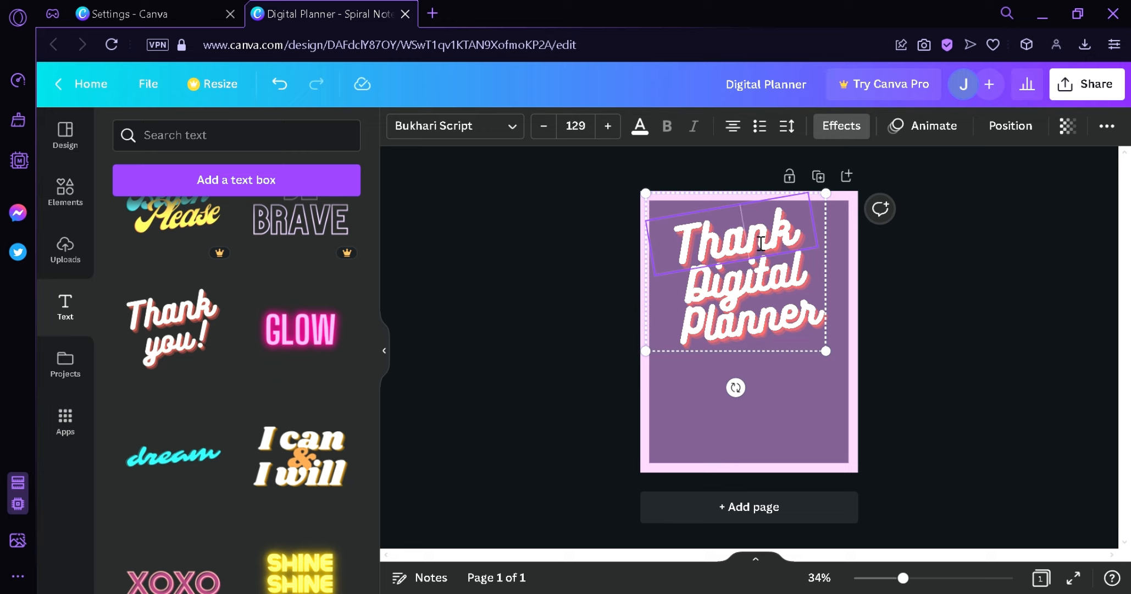
key(ctrl+a)
key(BackSpace)
- Shrink the "Digital Planner" title and move it to the top centre of the page
click(788, 297)
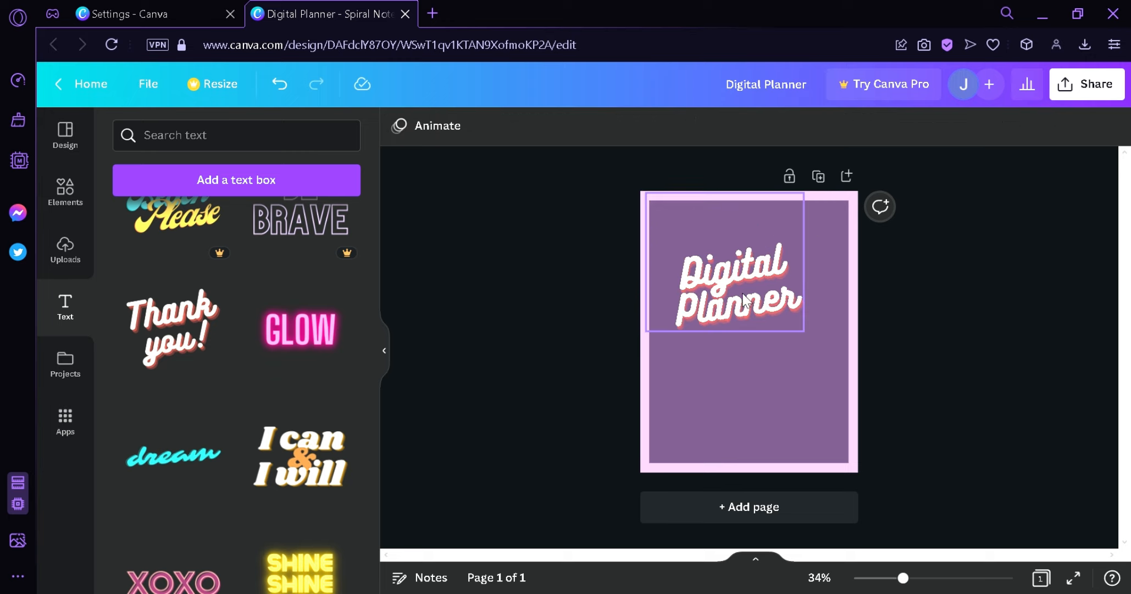
drag(745, 300, 758, 258)
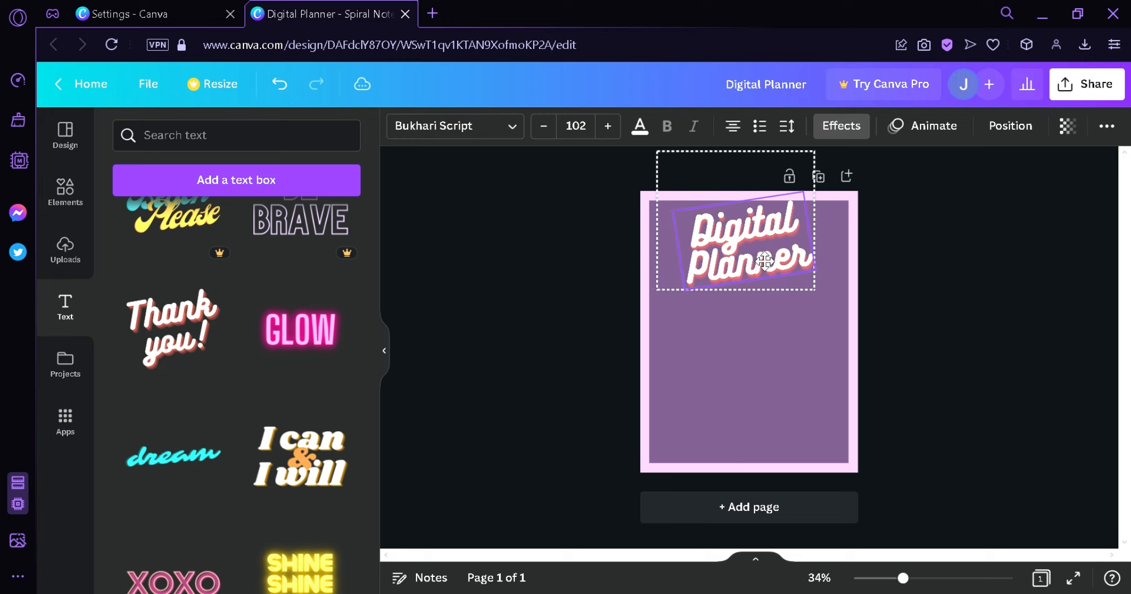
drag(833, 298, 769, 242)
drag(834, 200, 826, 324)
mouse_move(769, 222)
mouse_down()
mouse_move(759, 223)
mouse_move(770, 223)
mouse_up()
click(1003, 294)
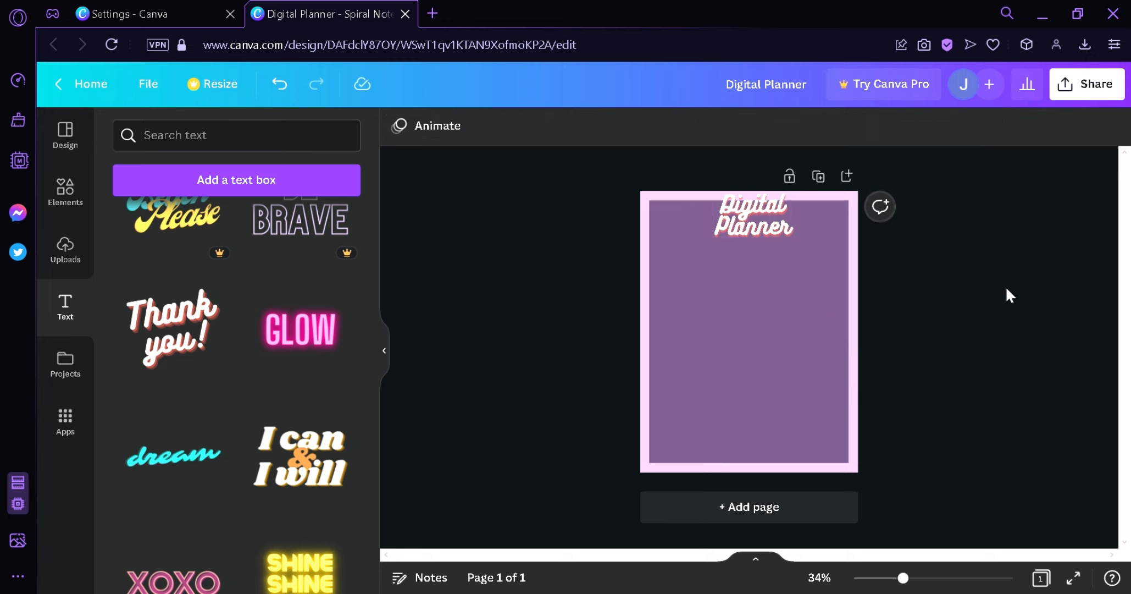
click(760, 230)
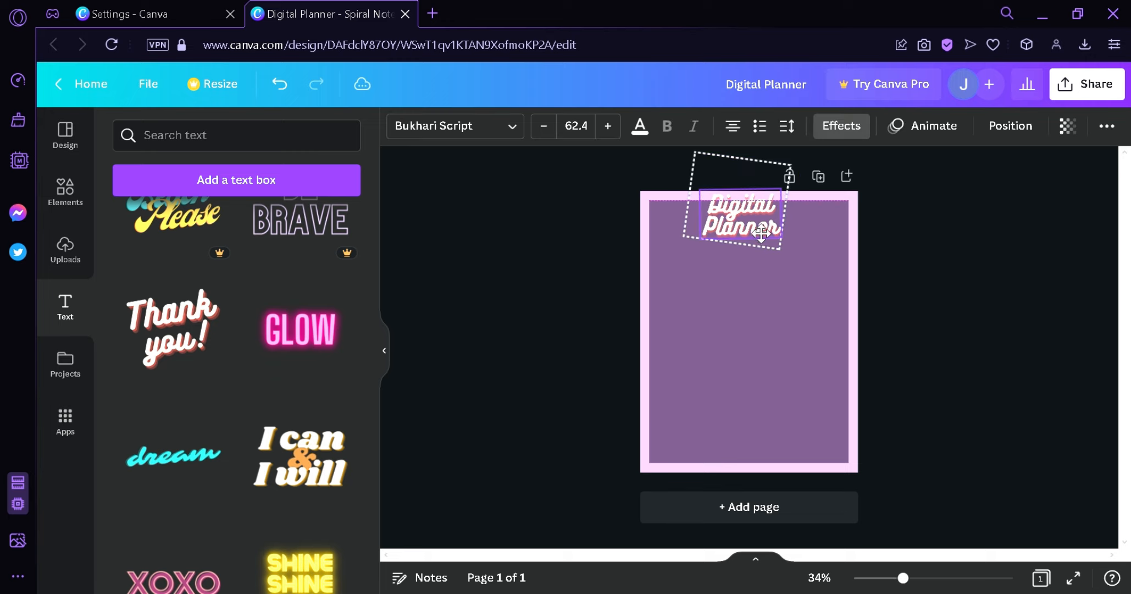
click(977, 302)
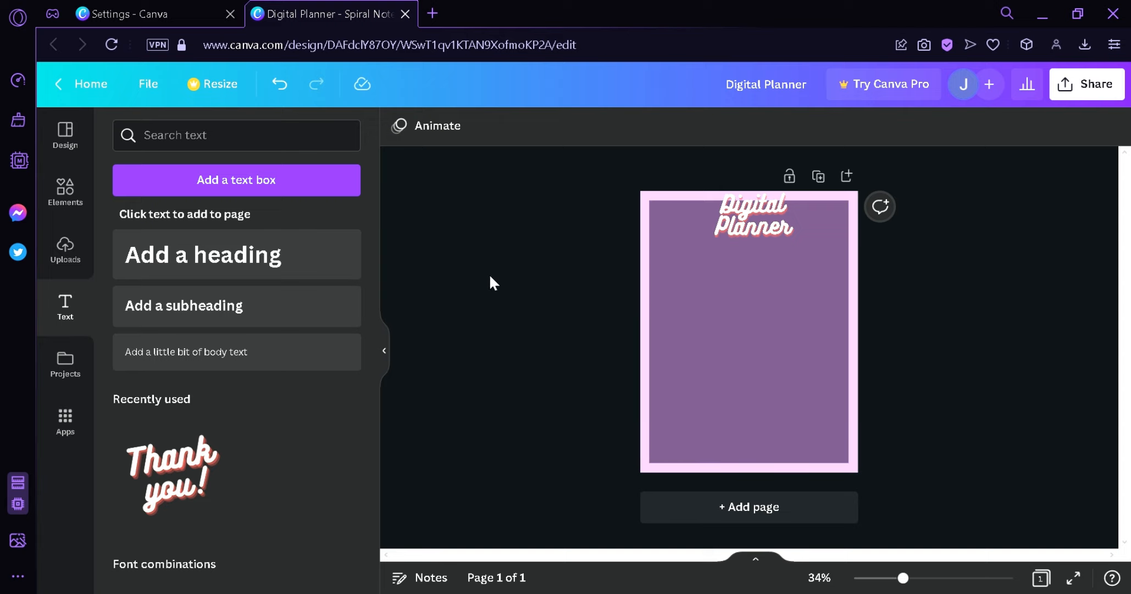
- Add a subheading reading "January" and place it just below the title on the left
click(203, 306)
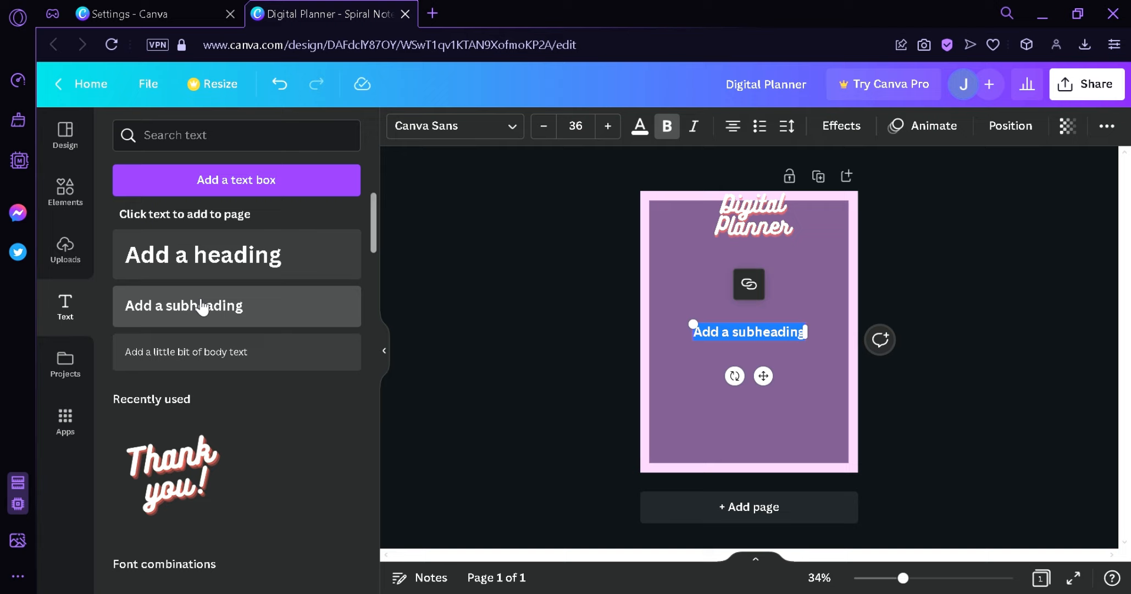
text(January)
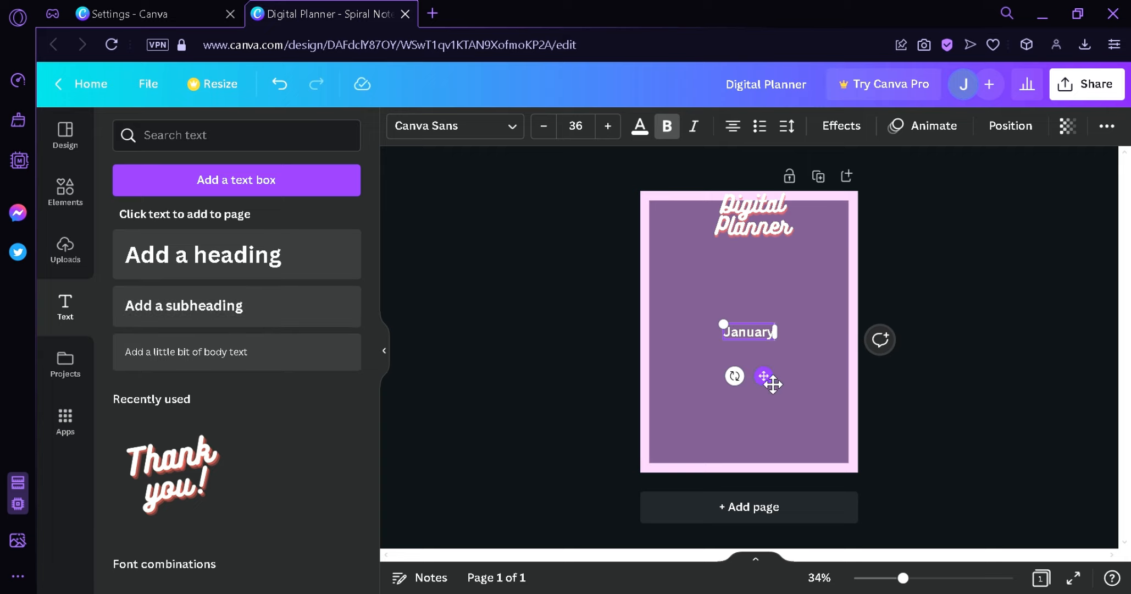
drag(764, 376, 713, 307)
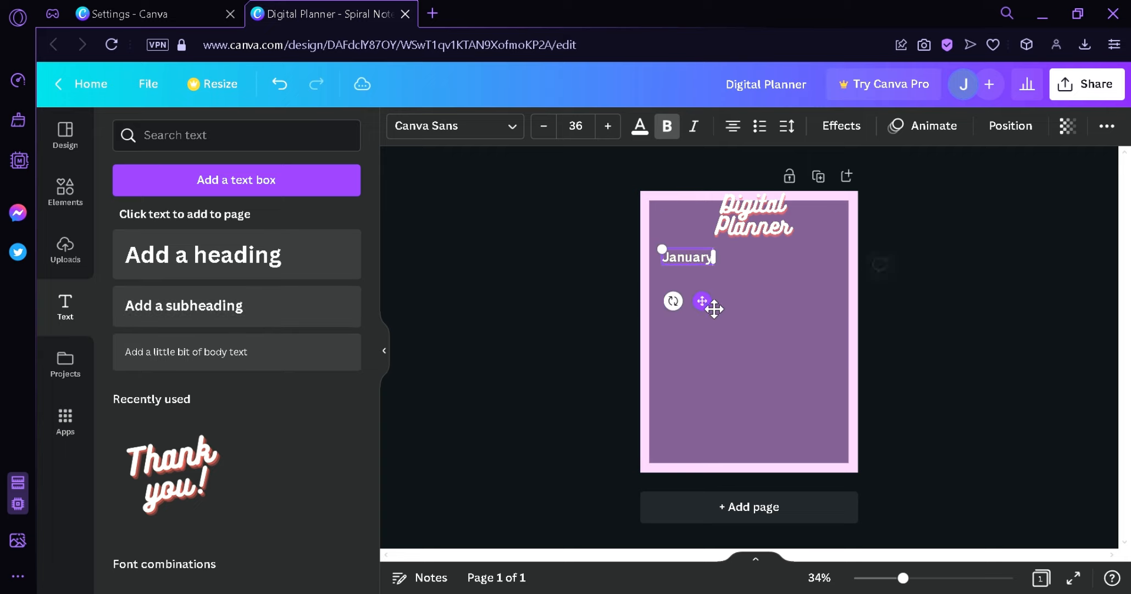
click(941, 362)
- Duplicate the "January" label into a row of three across the page
scroll(948, 353, up, 2)
scroll(952, 362, up, 1)
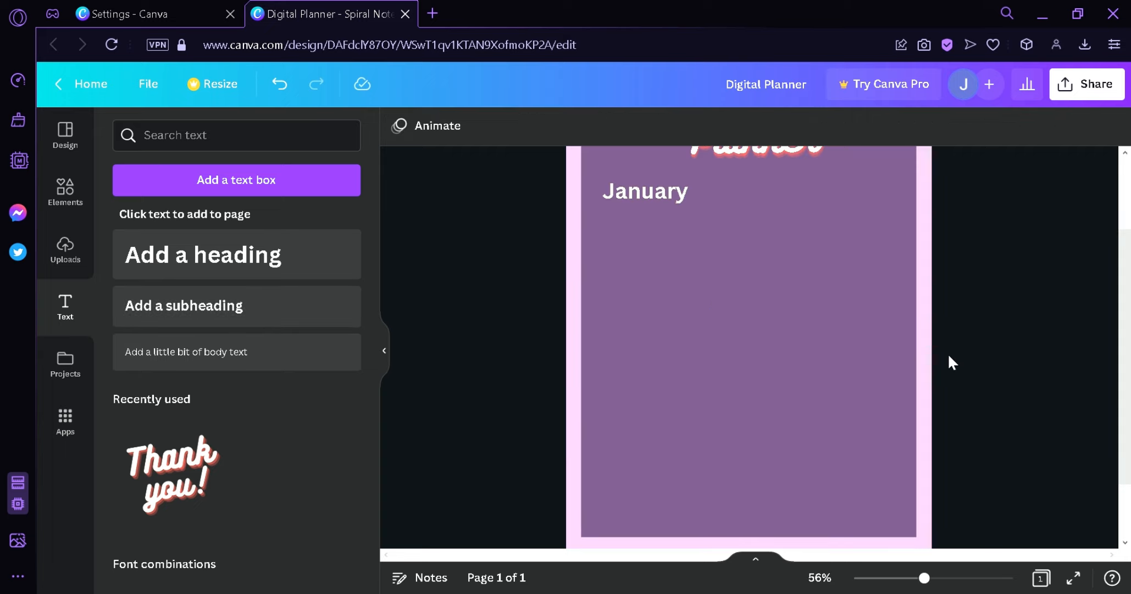
click(676, 200)
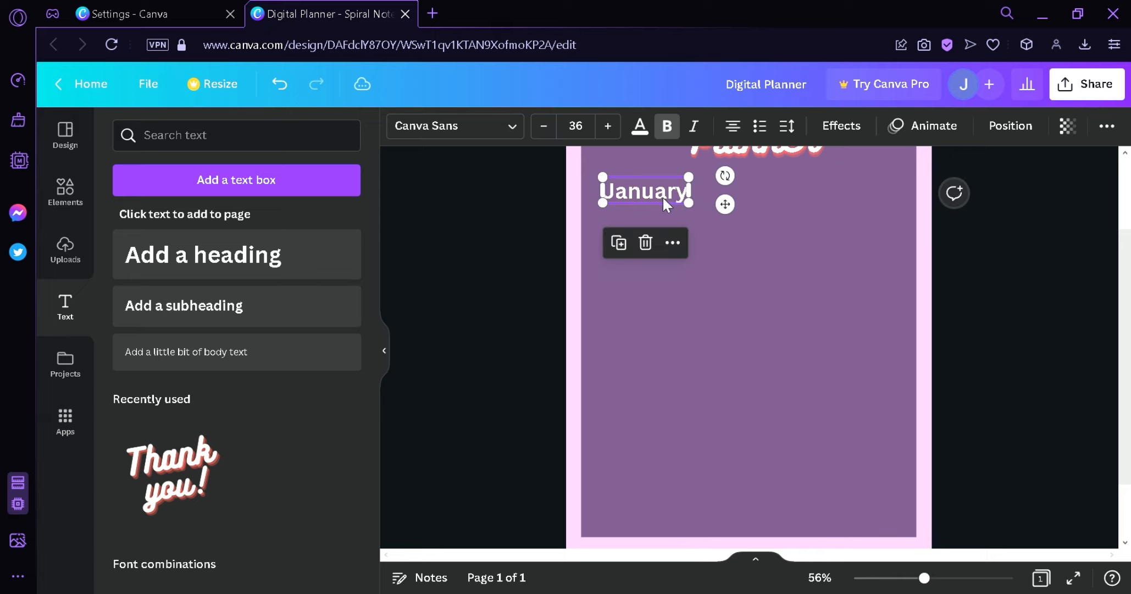
drag(653, 205, 865, 205)
drag(781, 195, 789, 200)
mouse_move(866, 199)
mouse_down()
mouse_move(879, 194)
mouse_move(871, 198)
mouse_up()
scroll(962, 275, up, 2)
click(1019, 327)
scroll(968, 303, down, 3)
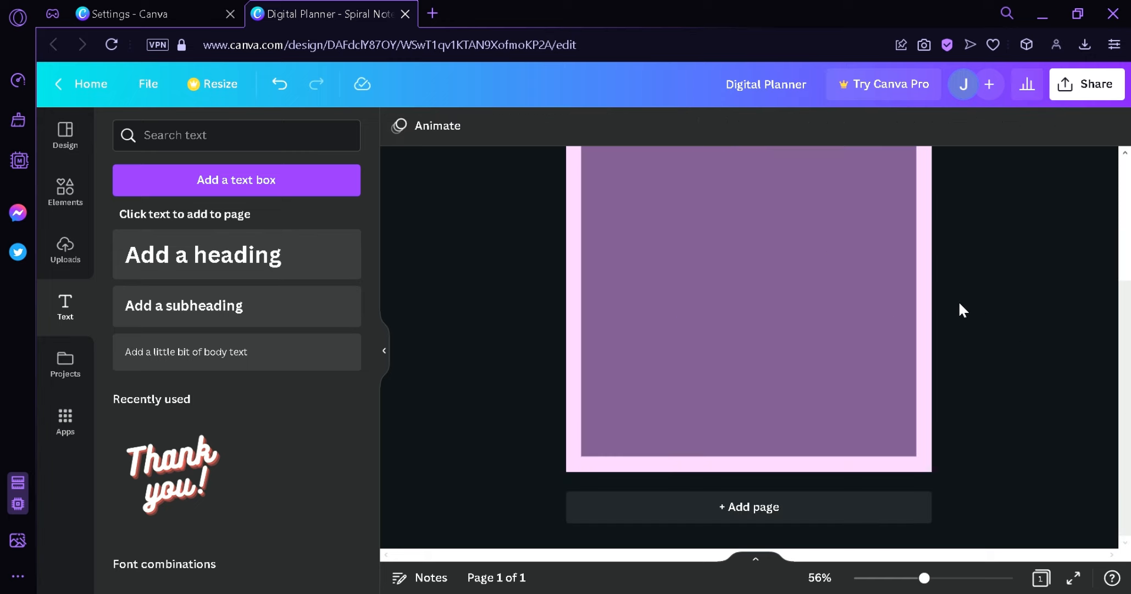
scroll(960, 304, up, 3)
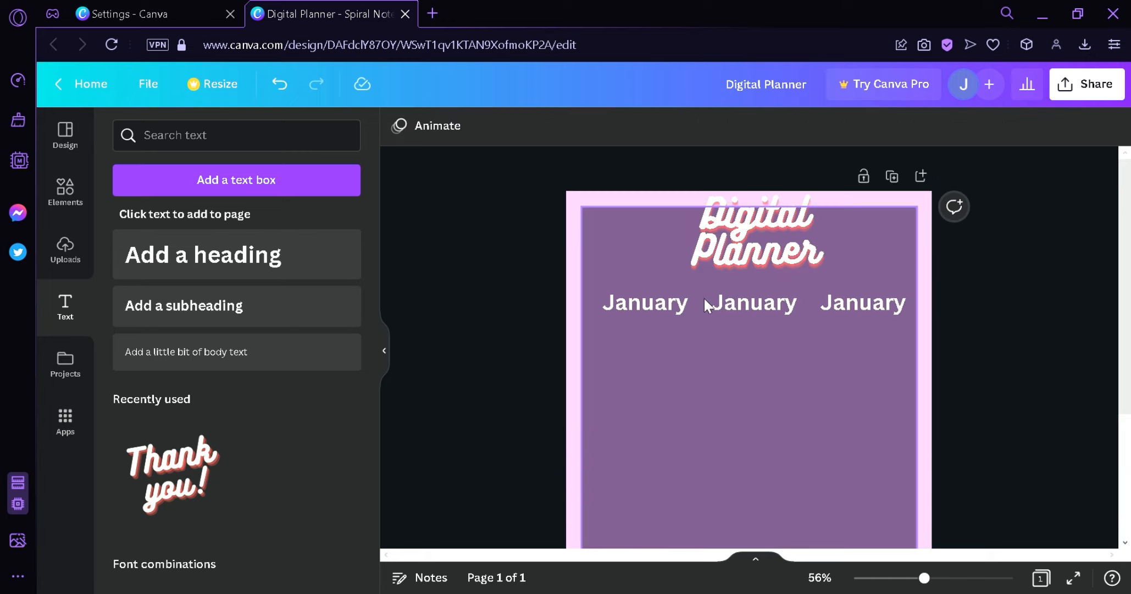
- Copy the three labels into a second row further down the page
click(633, 299)
drag(633, 305, 644, 404)
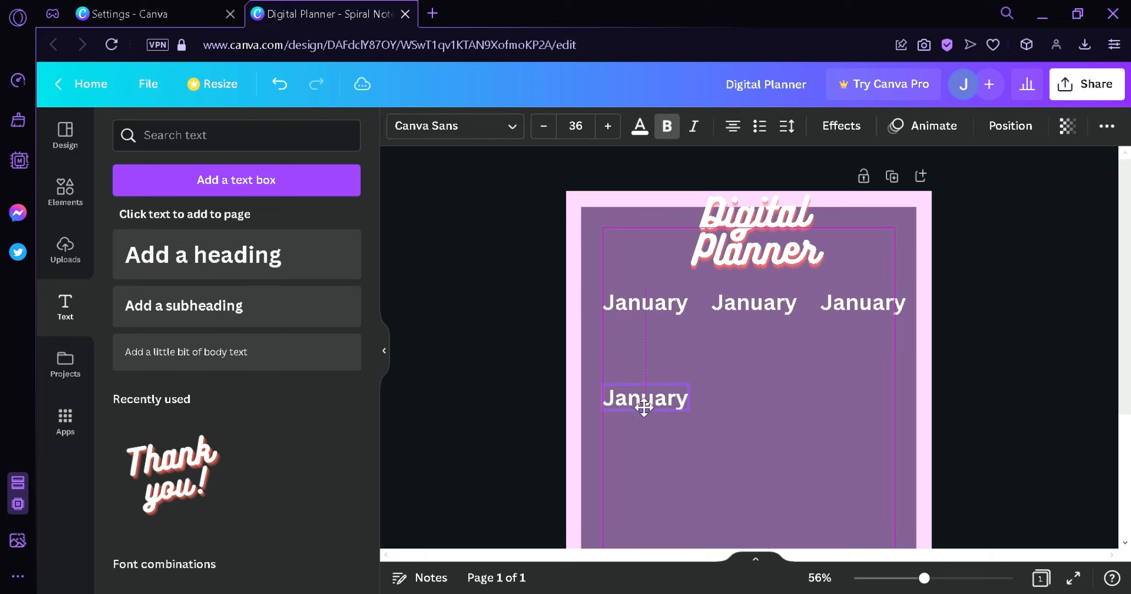
drag(743, 303, 752, 407)
drag(872, 308, 866, 416)
scroll(956, 363, down, 3)
scroll(970, 355, up, 3)
click(1038, 371)
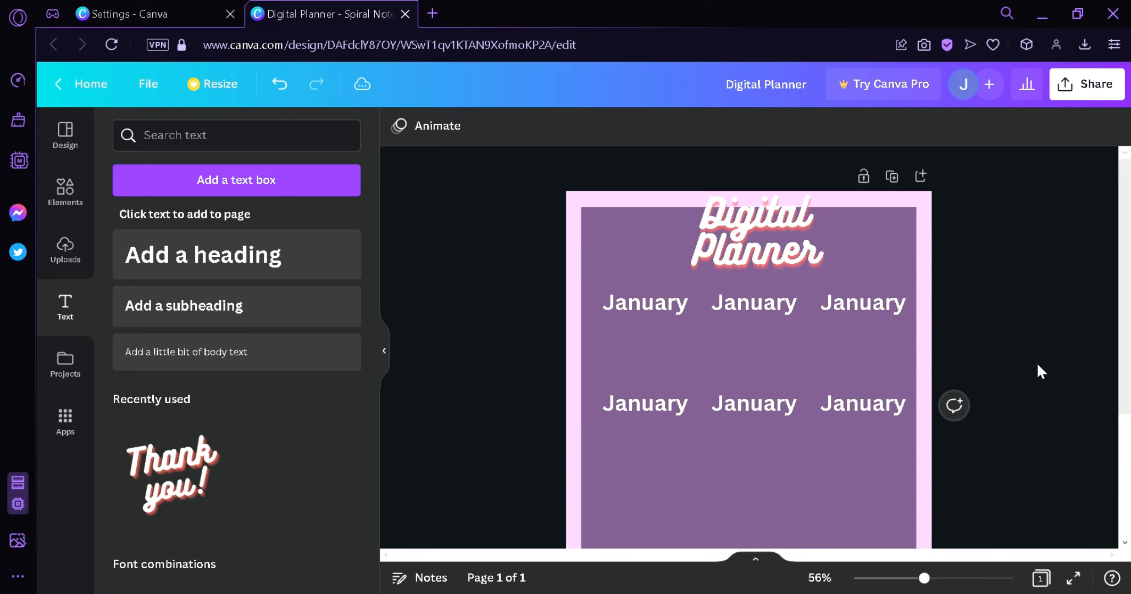
- Select all six labels, duplicate them and move the copies below to make four rows of three
click(646, 300)
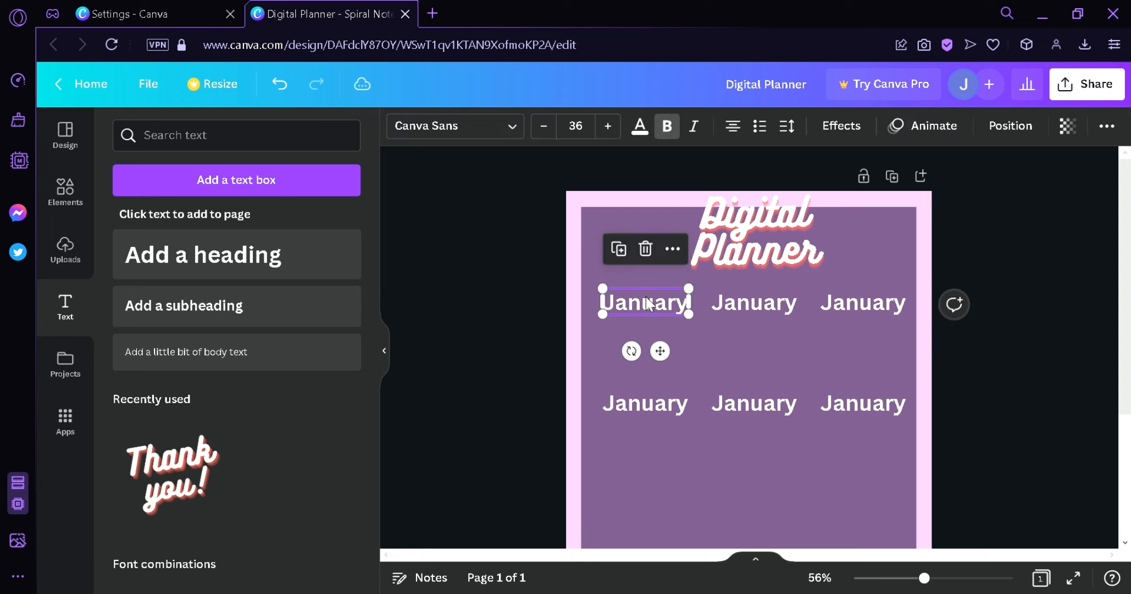
shift+click(884, 407)
shift+click(855, 305)
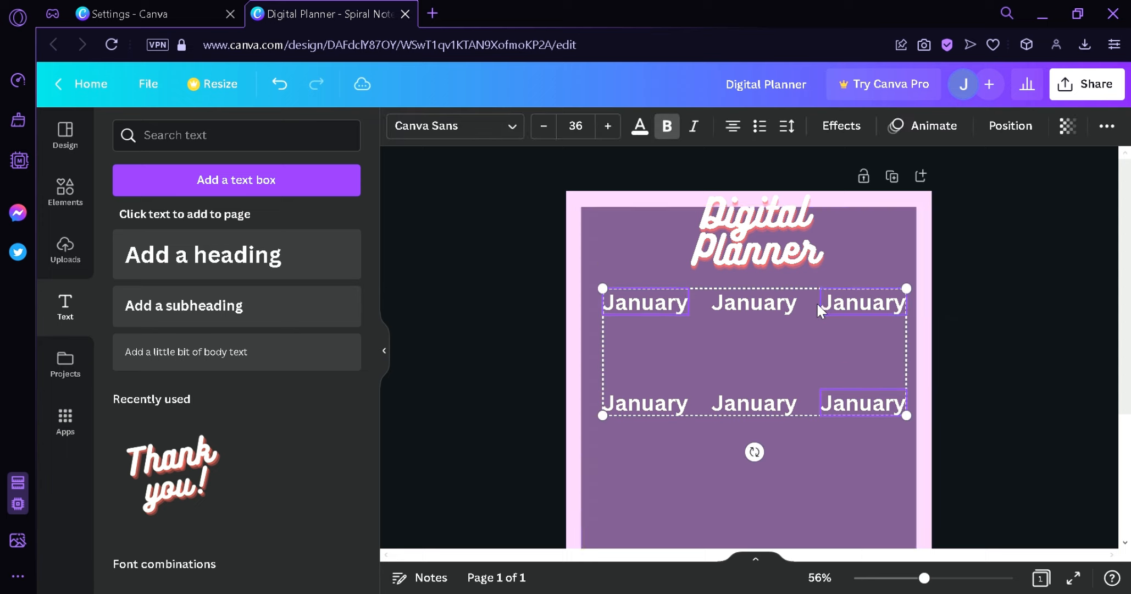
shift+click(770, 305)
shift+click(668, 407)
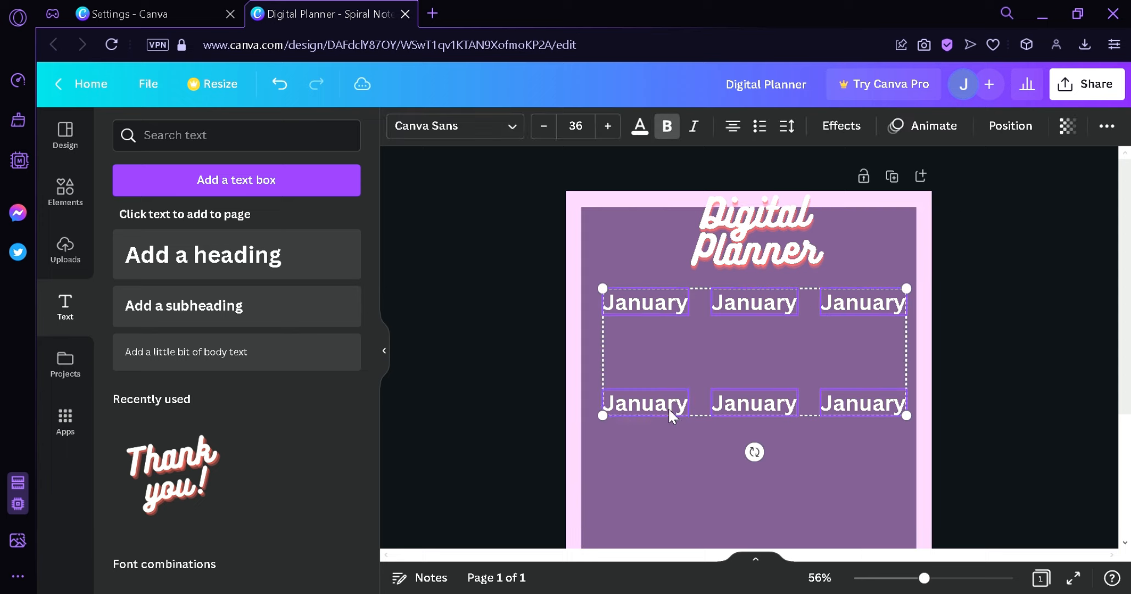
key(ctrl+d)
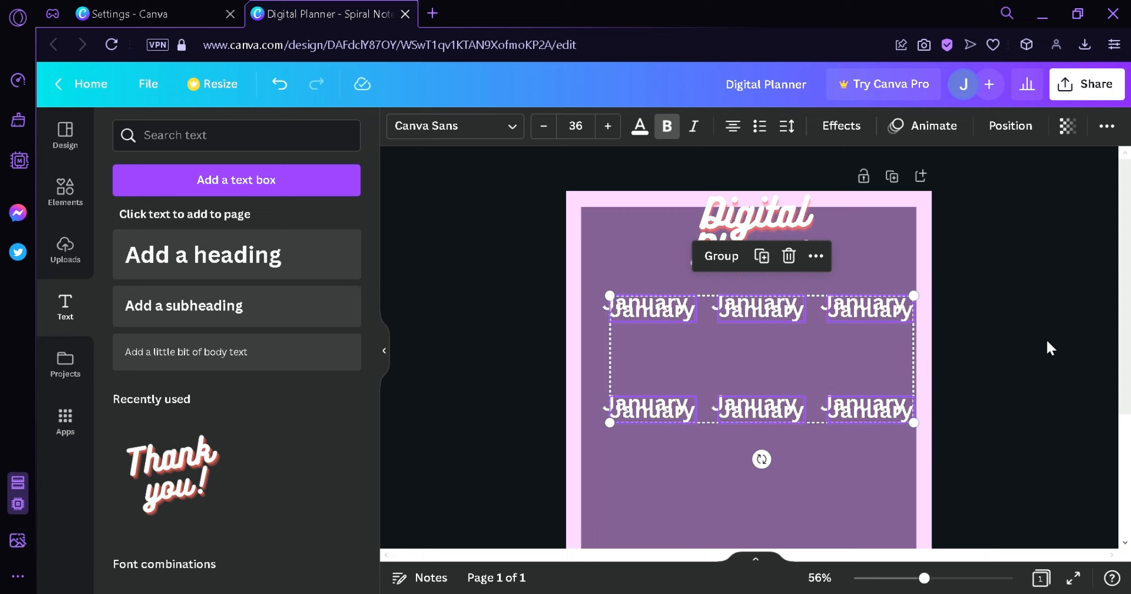
scroll(1047, 339, down, 3)
drag(862, 220, 867, 423)
click(1030, 355)
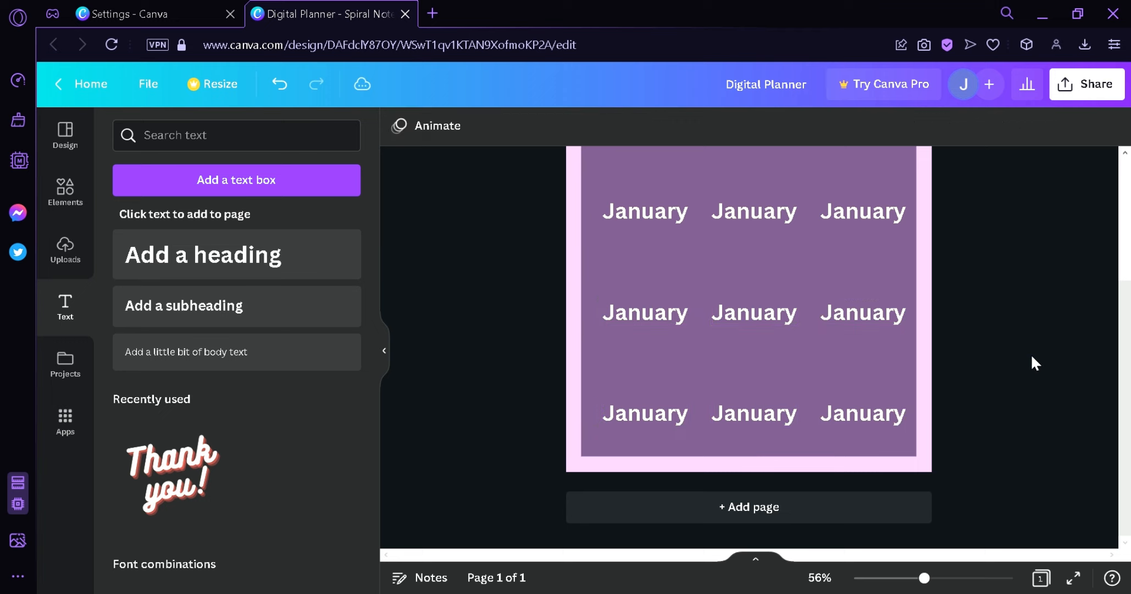
- Rename the second and third labels of the first row to February and March
scroll(1030, 355, up, 2)
click(756, 304)
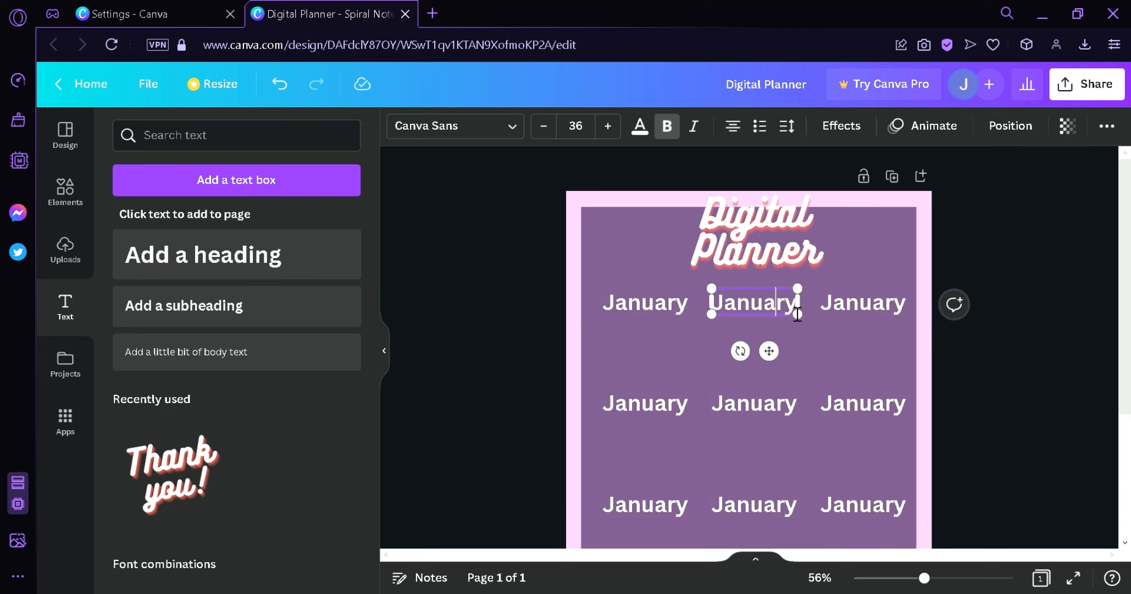
text(Febru)
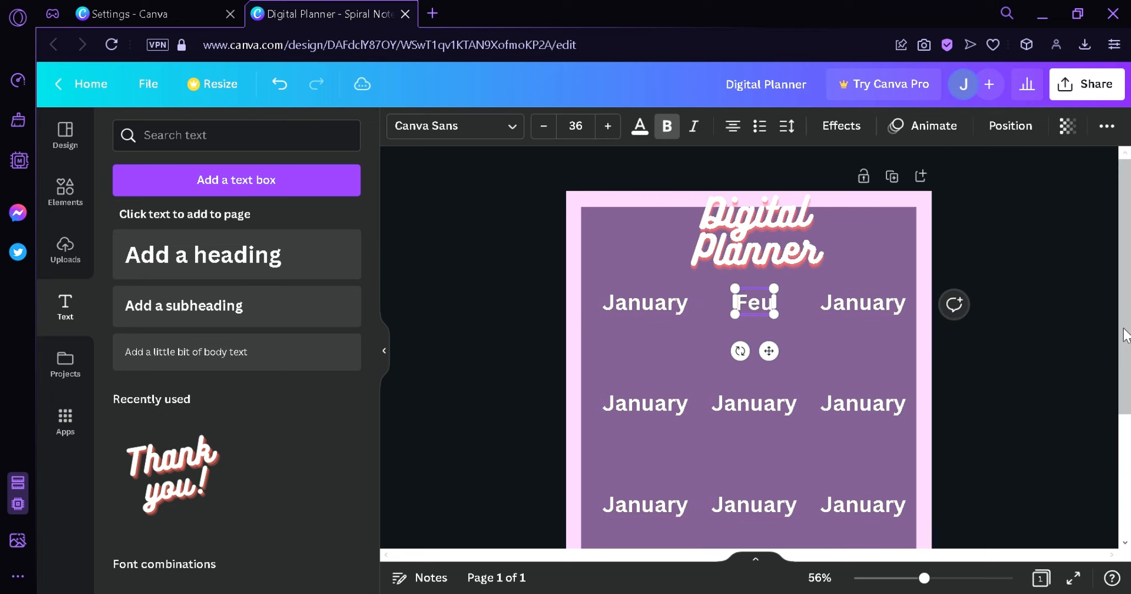
key(BackSpace)
text(bruary)
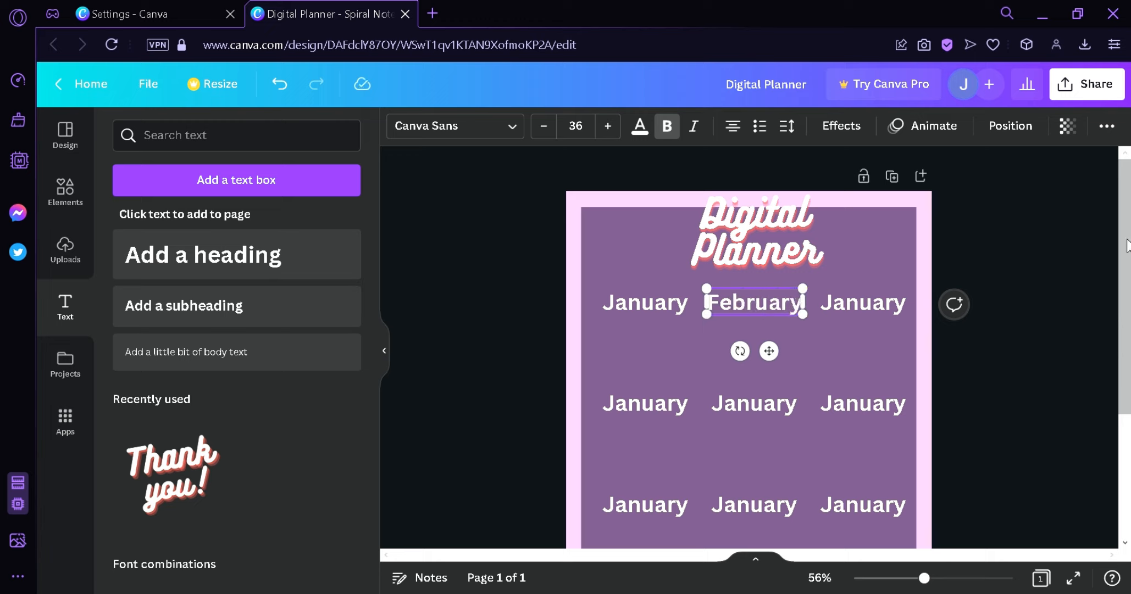
click(866, 308)
click(867, 311)
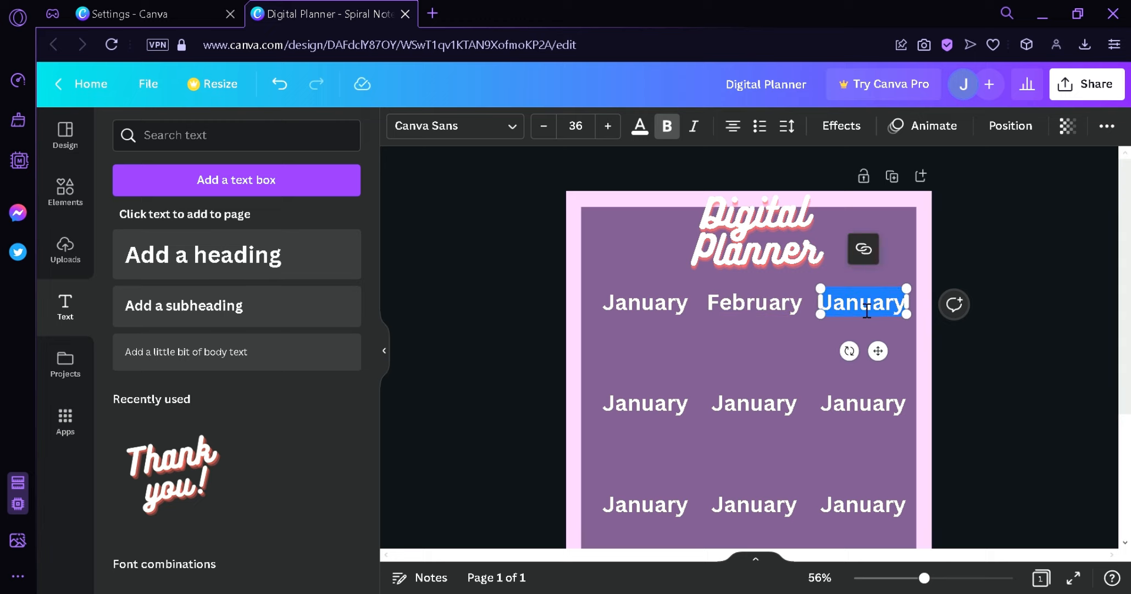
text(mA)
key(BackSpace)
key(BackSpace)
text(March)
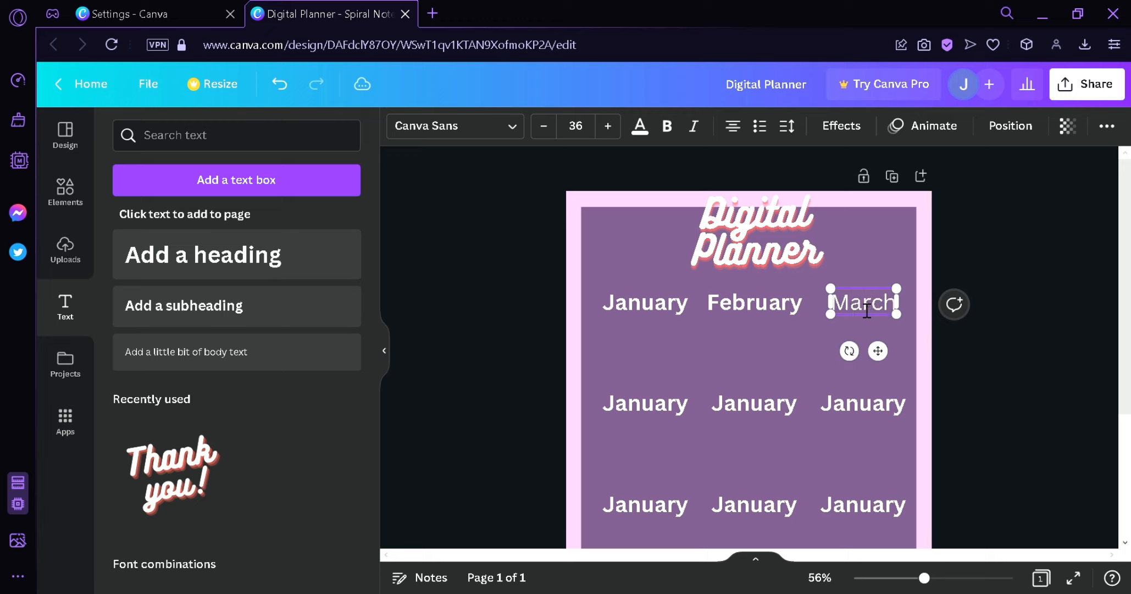
- Rename the remaining labels to the months April through December
click(647, 407)
click(645, 408)
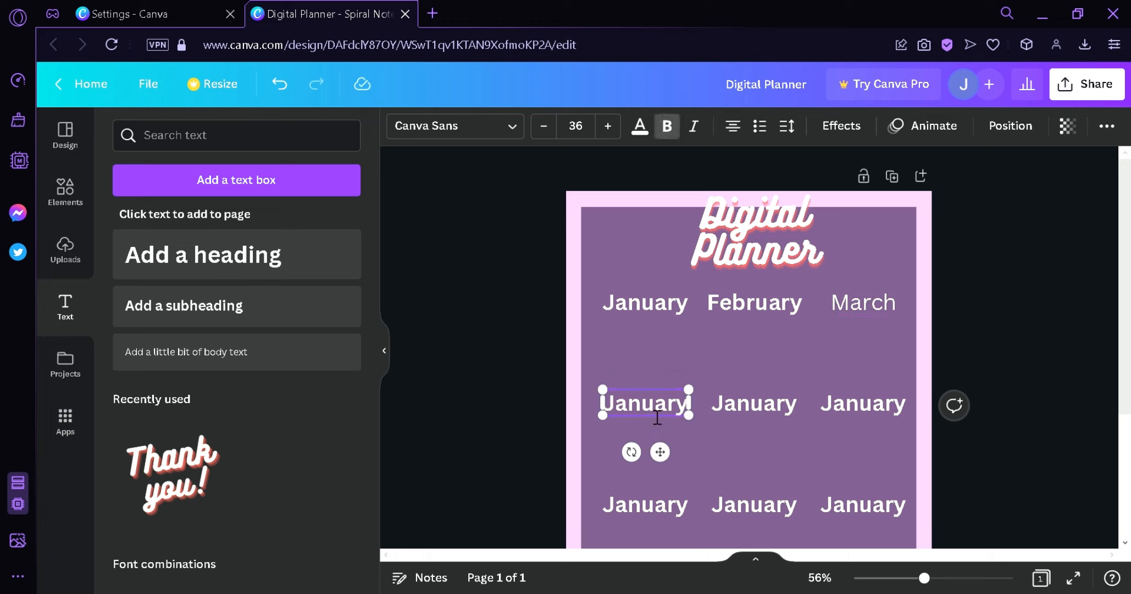
text(April)
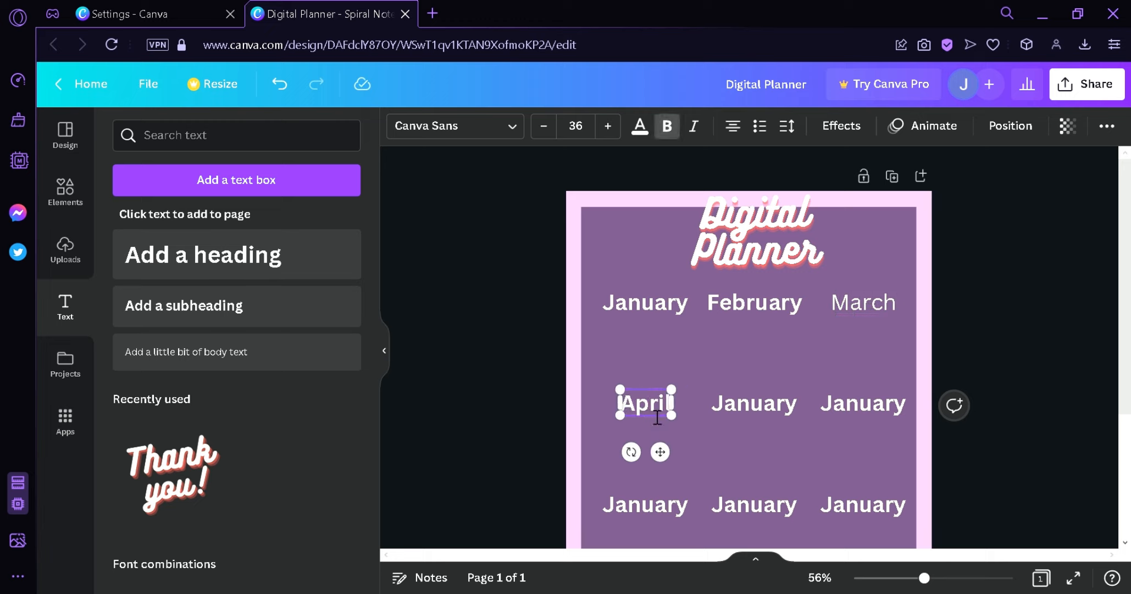
click(762, 404)
click(769, 412)
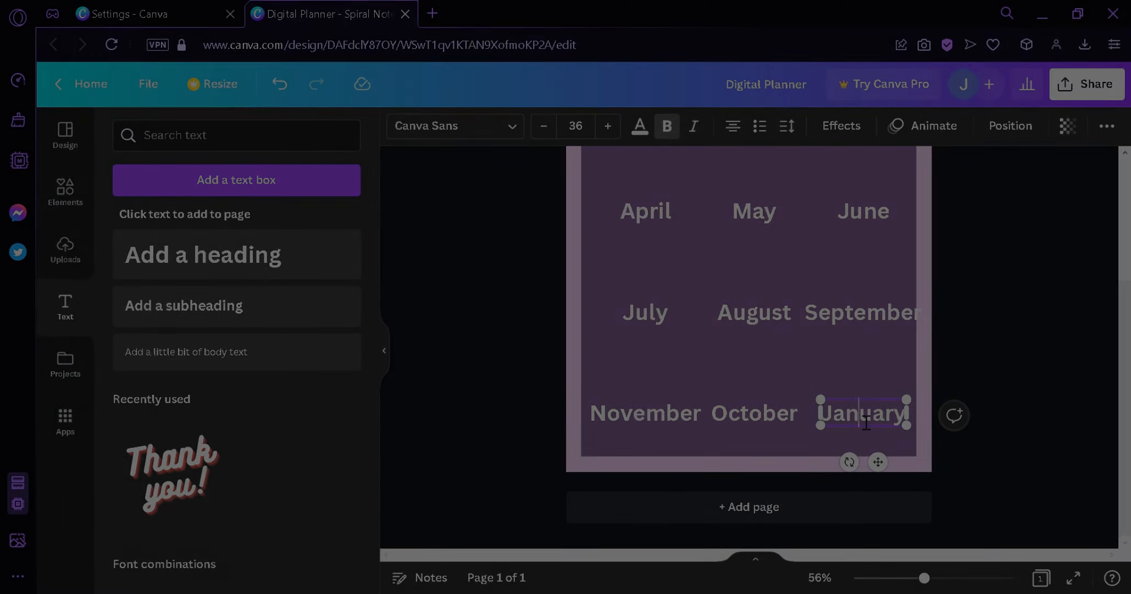
text(December)
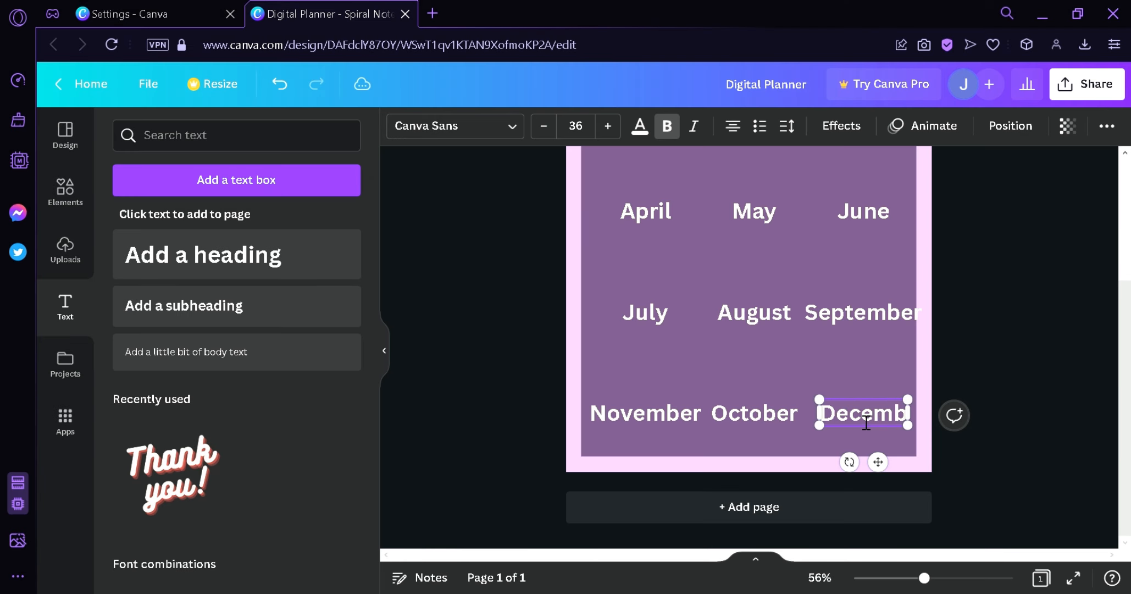
click(977, 394)
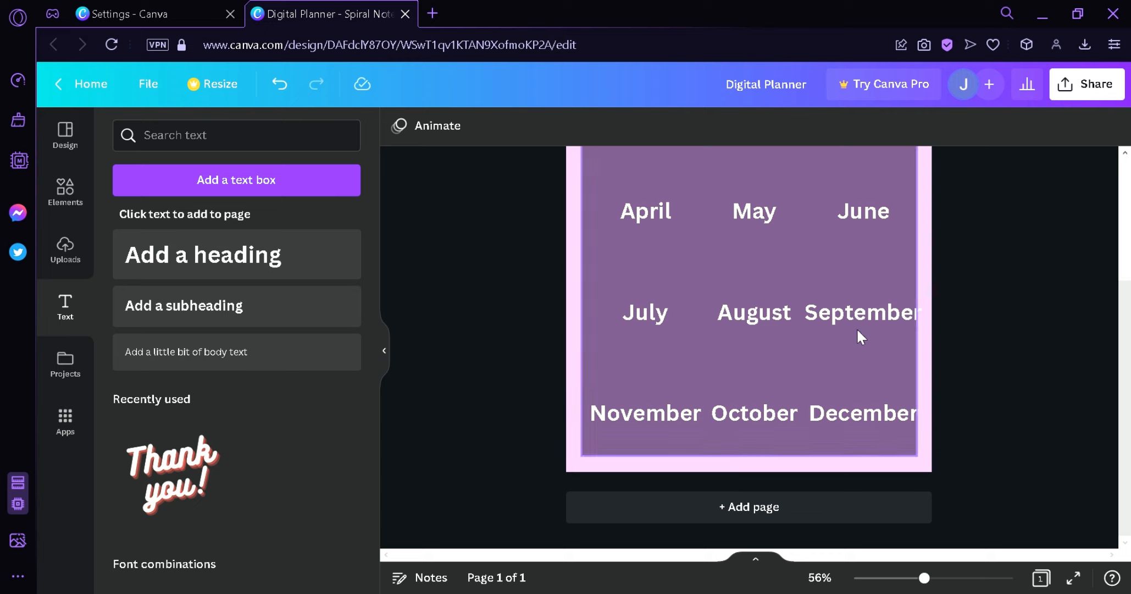
scroll(857, 328, up, 3)
scroll(695, 375, down, 3)
scroll(696, 375, up, 3)
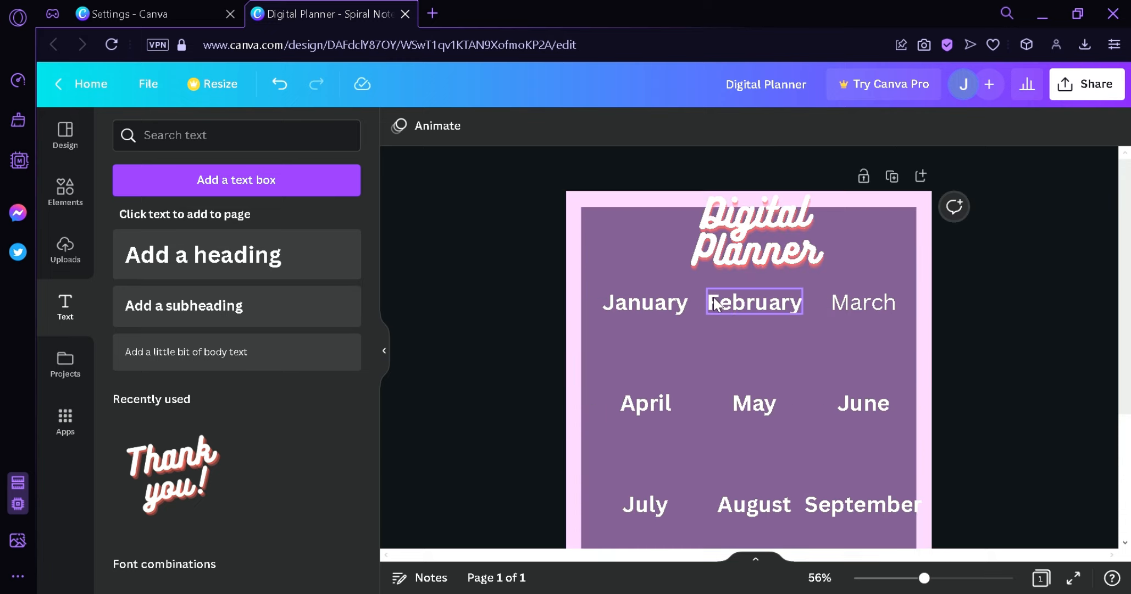
click(673, 303)
scroll(838, 400, down, 3)
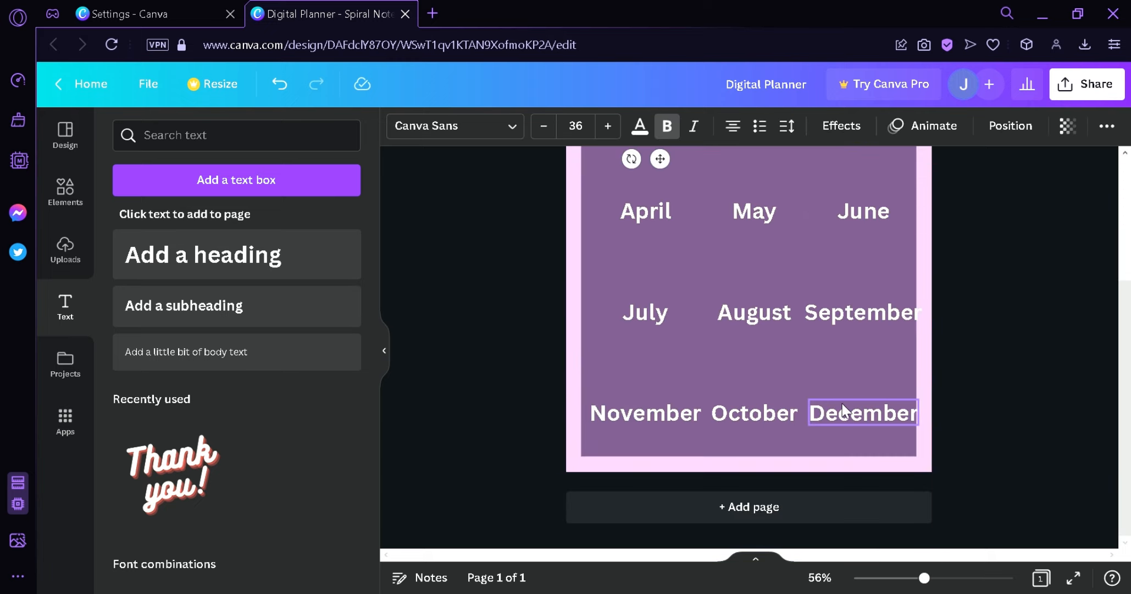
- Select all twelve month labels and reduce their font size to 28
scroll(748, 263, up, 3)
ctrl+scroll(808, 316, down, 2)
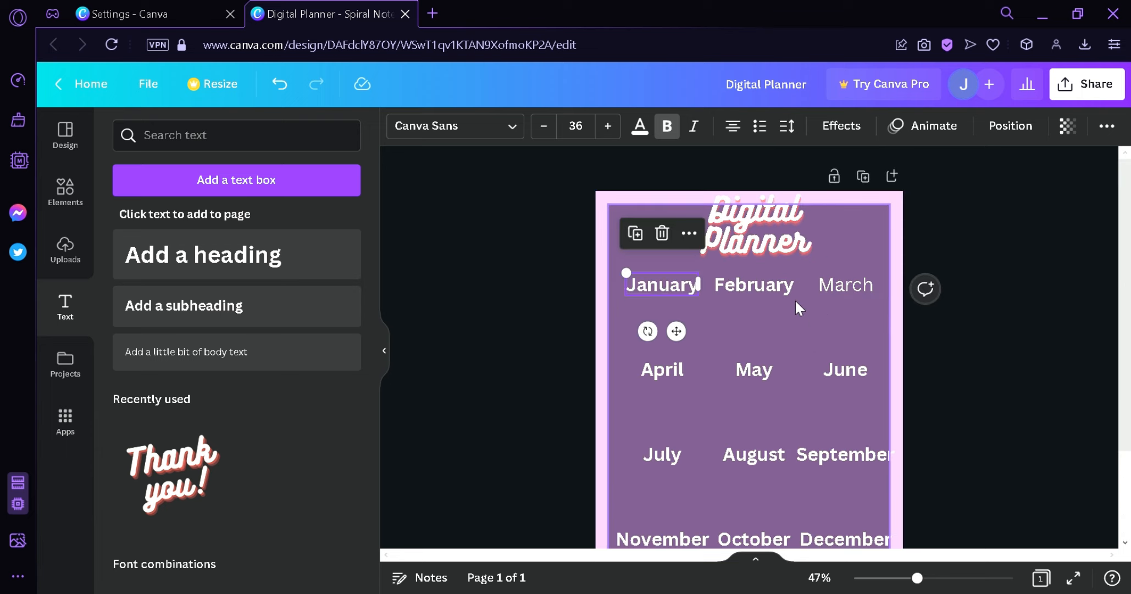
shift+click(771, 285)
shift+click(845, 284)
shift+click(824, 369)
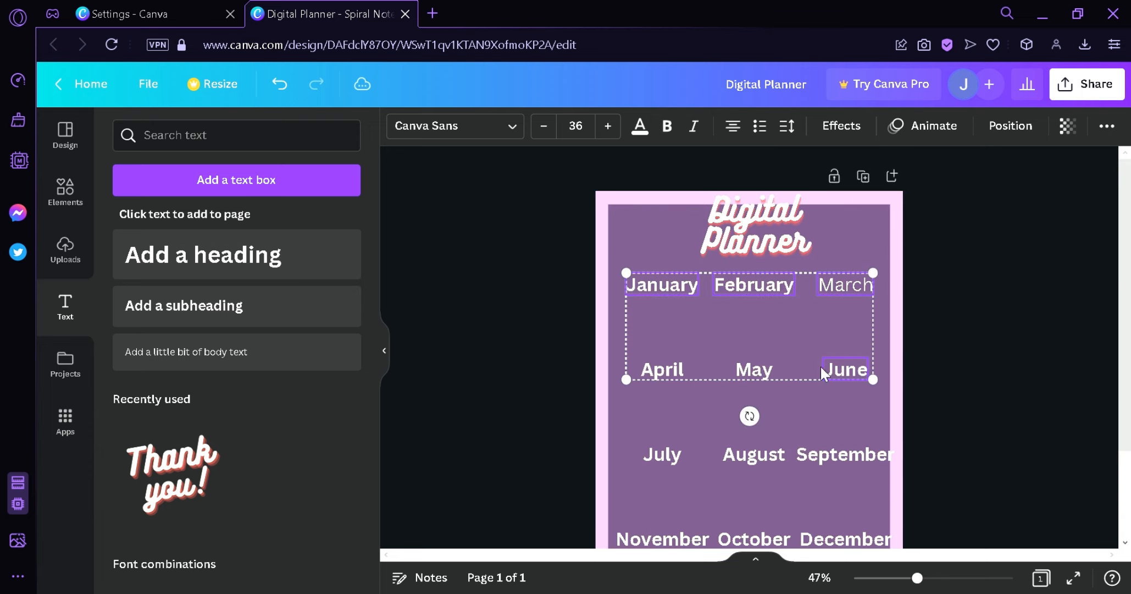
shift+click(669, 363)
shift+click(666, 453)
shift+click(755, 454)
shift+click(834, 455)
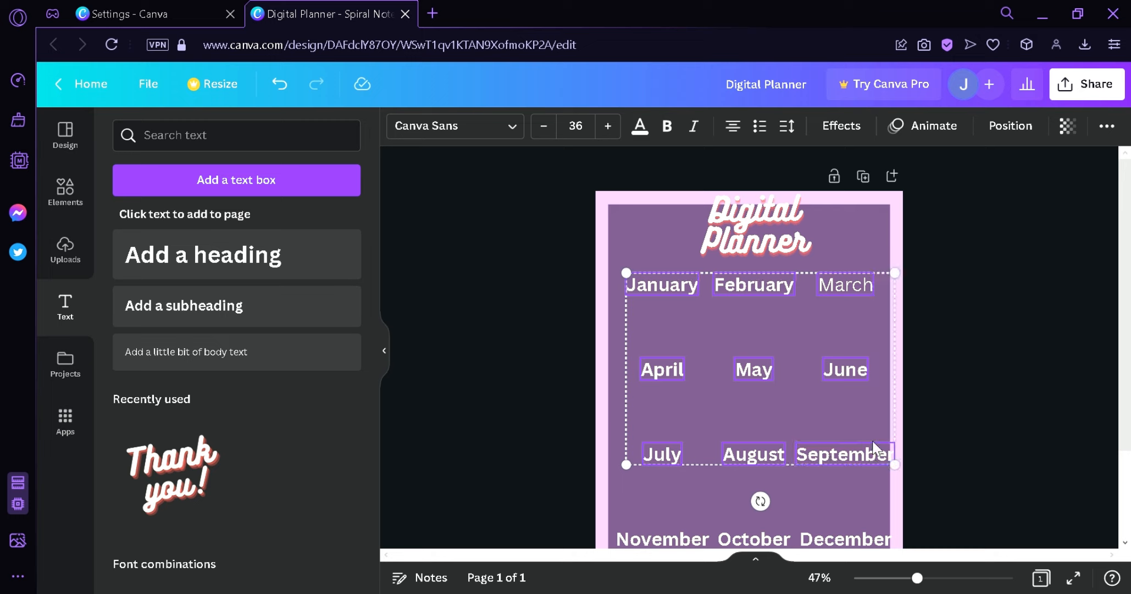
shift+click(690, 544)
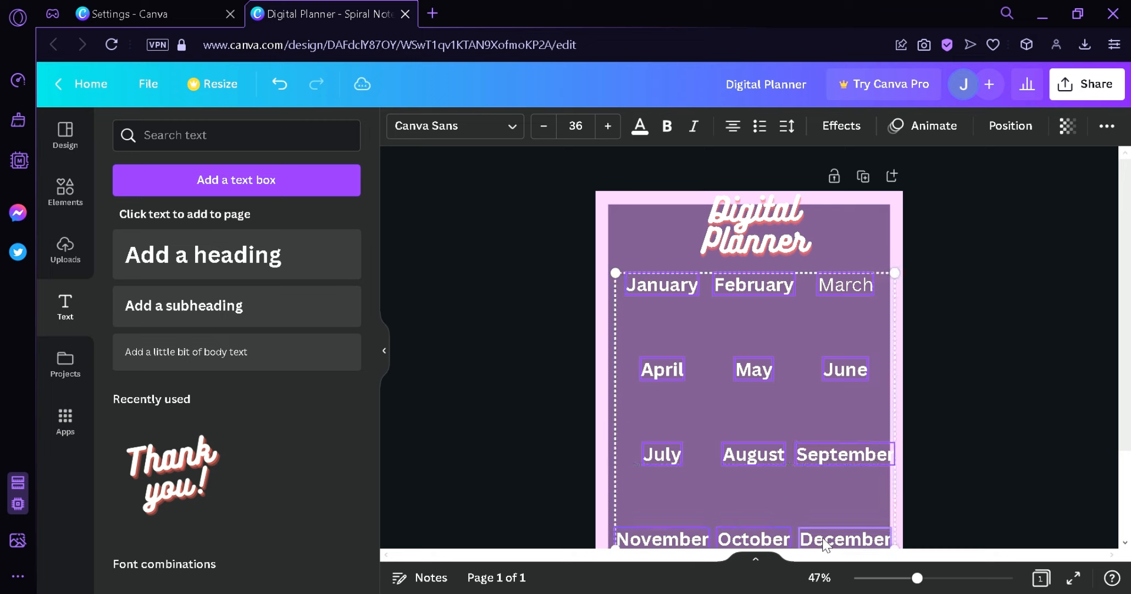
shift+click(825, 542)
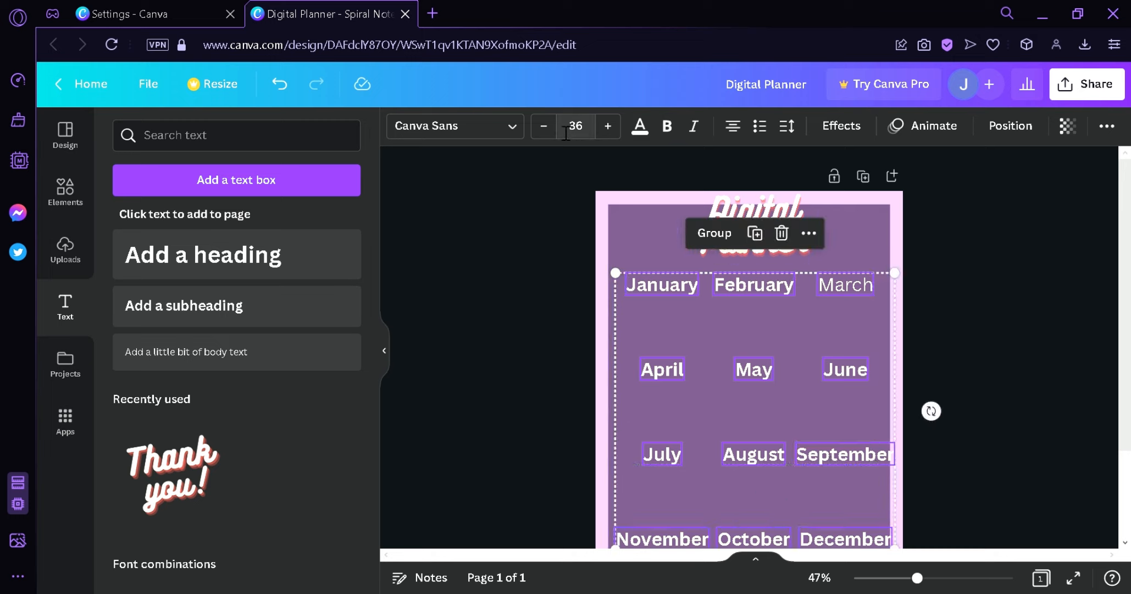
click(543, 126)
click(543, 126)
click(543, 126)
click(544, 125)
click(543, 126)
click(543, 126)
click(543, 126)
click(543, 126)
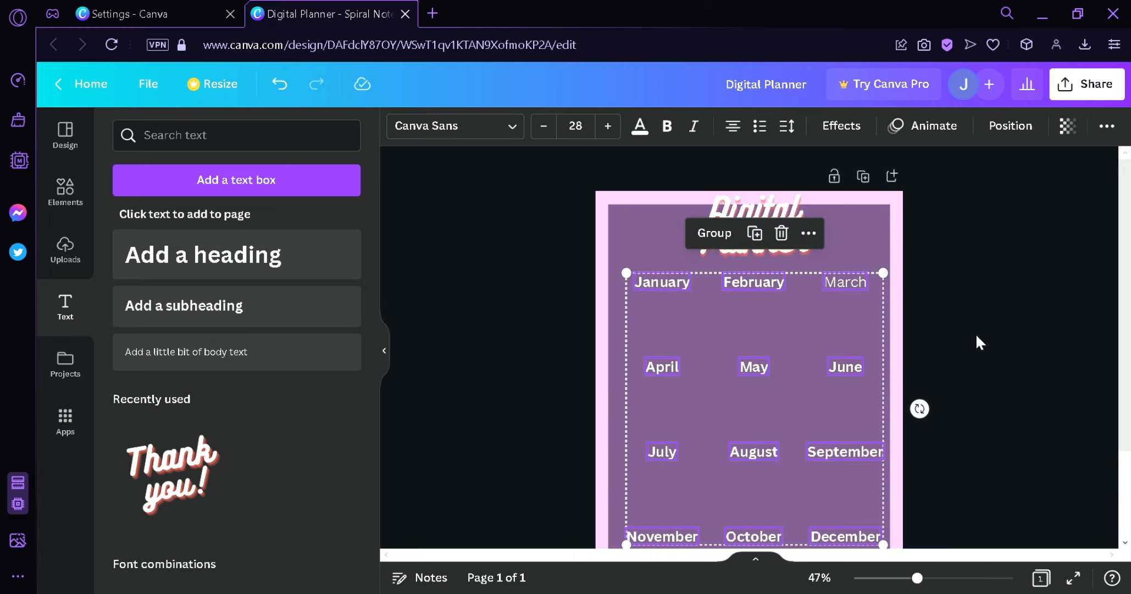
drag(847, 381, 846, 381)
click(1004, 331)
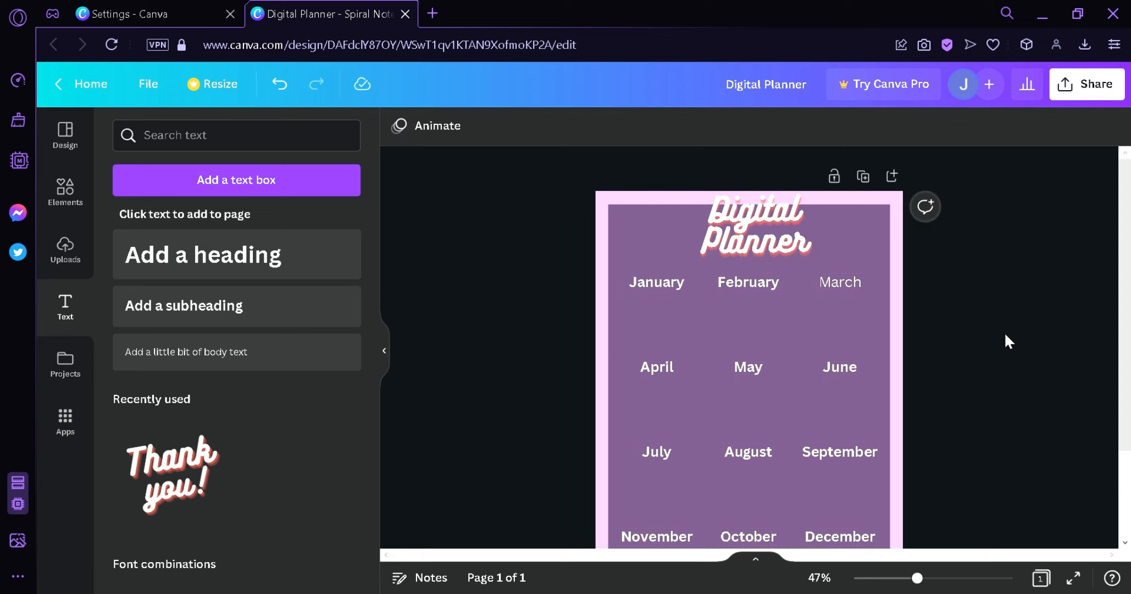
- Inspect the formatting of the month labels in the first two rows one by one
scroll(1006, 330, down, 2)
click(829, 163)
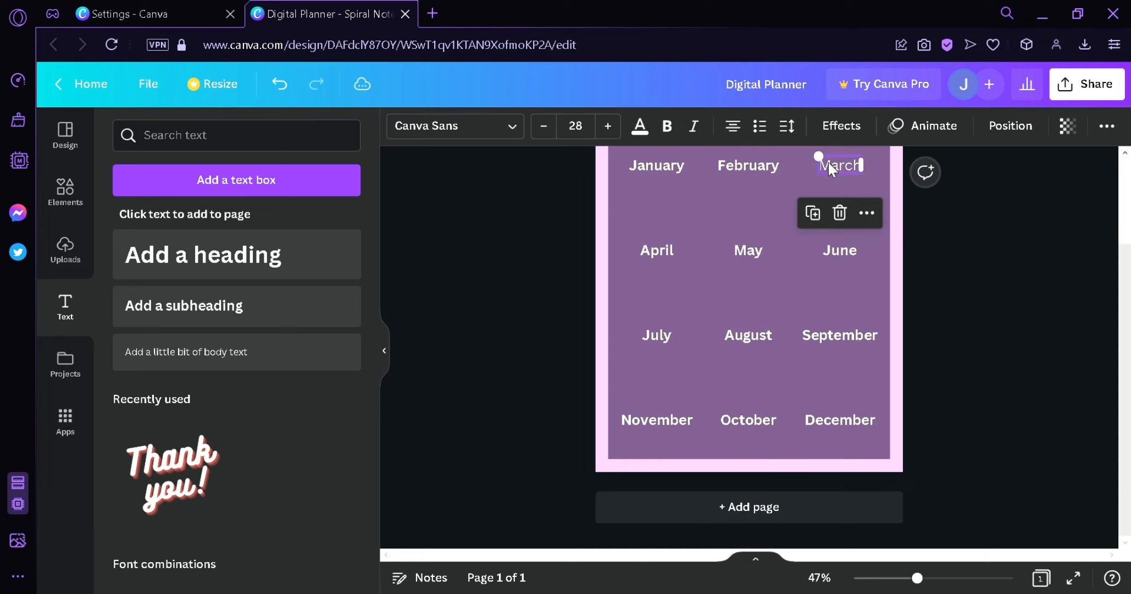
click(748, 165)
click(664, 167)
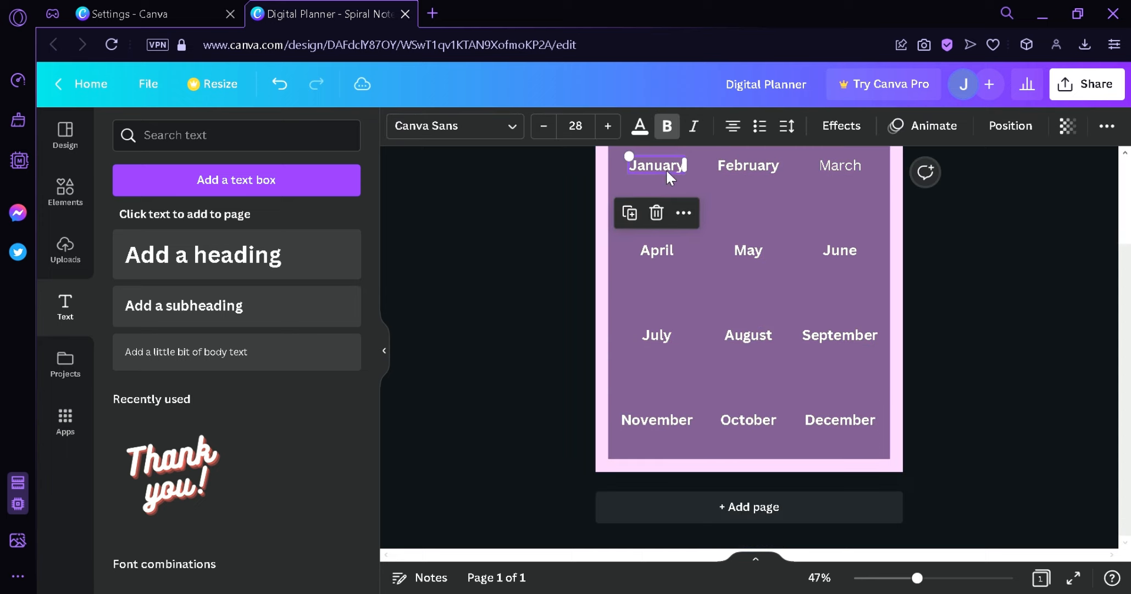
click(653, 257)
click(744, 254)
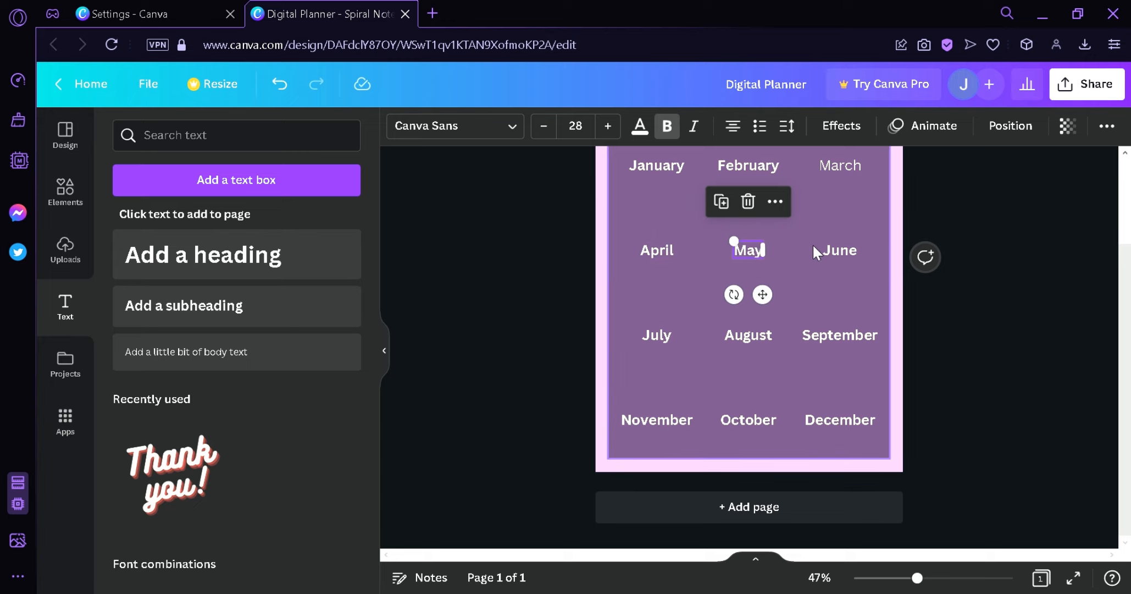
click(812, 245)
click(1023, 353)
scroll(1024, 357, up, 2)
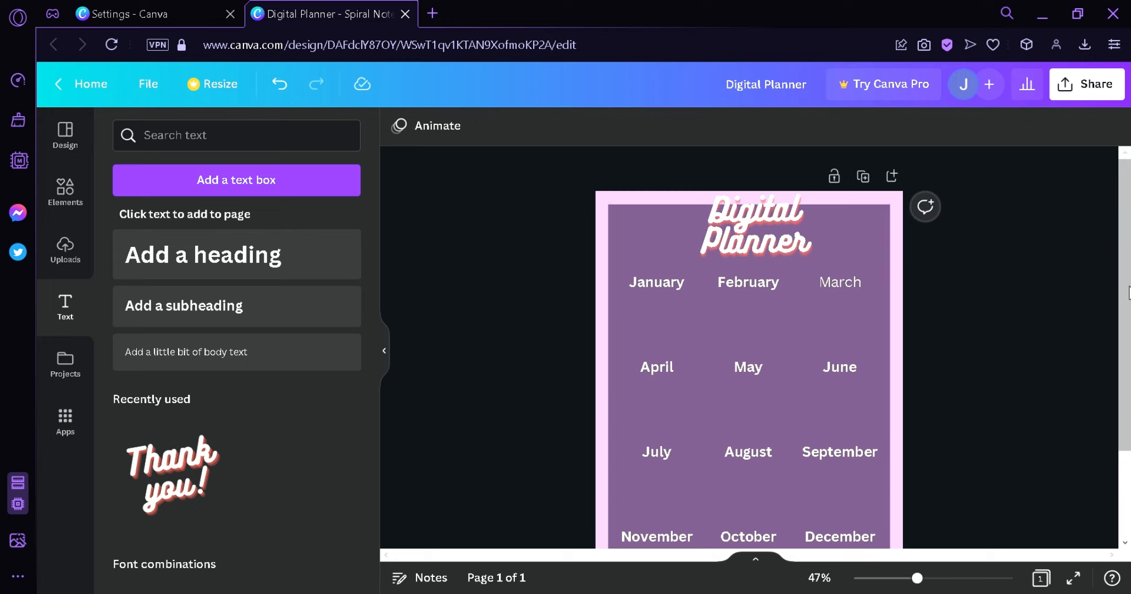
scroll(1094, 290, down, 2)
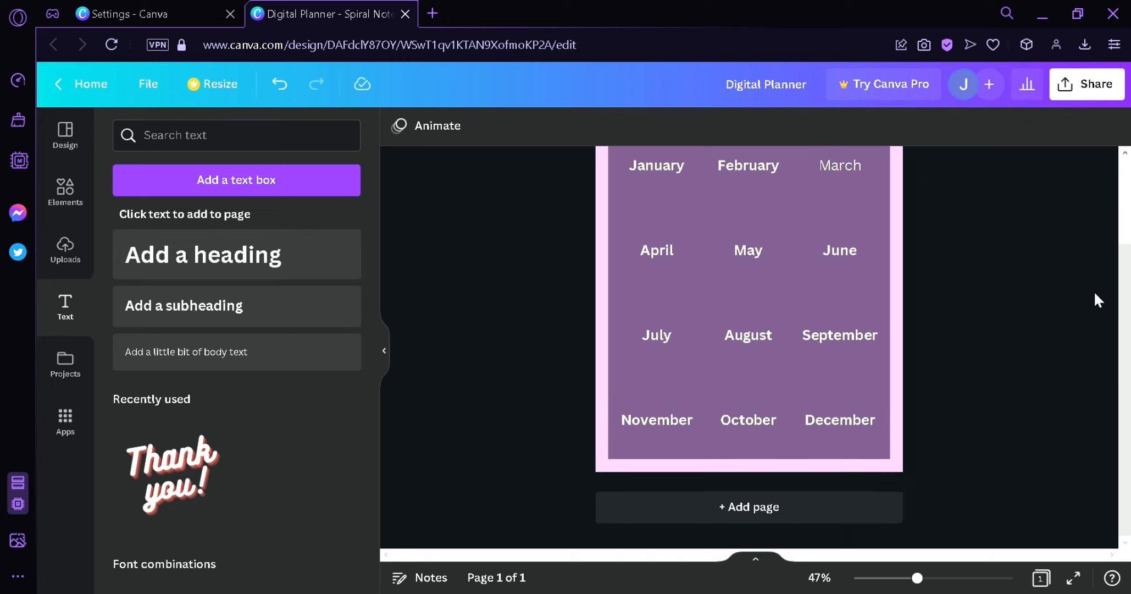
- Add a second page and place the recently used 'Thank you!' script text on it
click(762, 506)
scroll(853, 341, up, 3)
scroll(605, 357, down, 3)
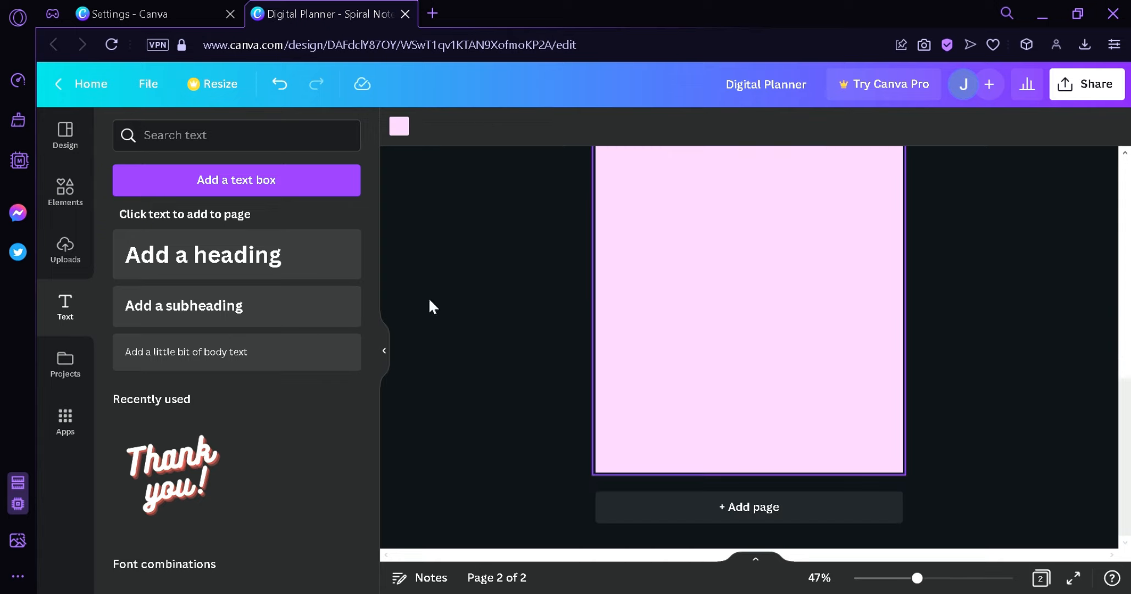
drag(172, 474, 739, 328)
click(738, 327)
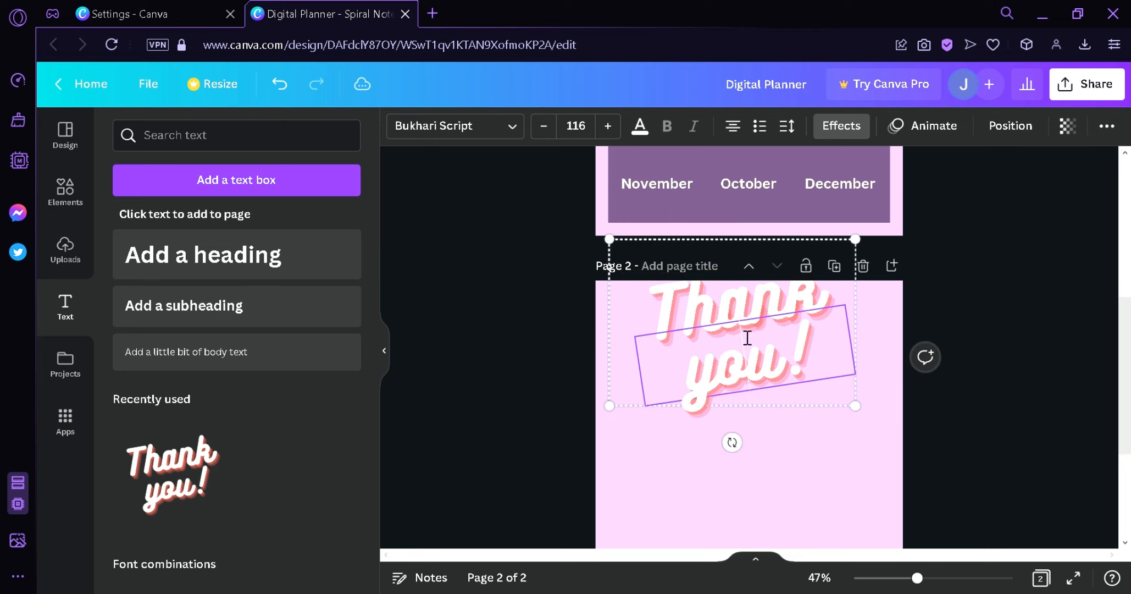
- Edit the script text on page 2 so it reads only January
double_click(779, 350)
text(January)
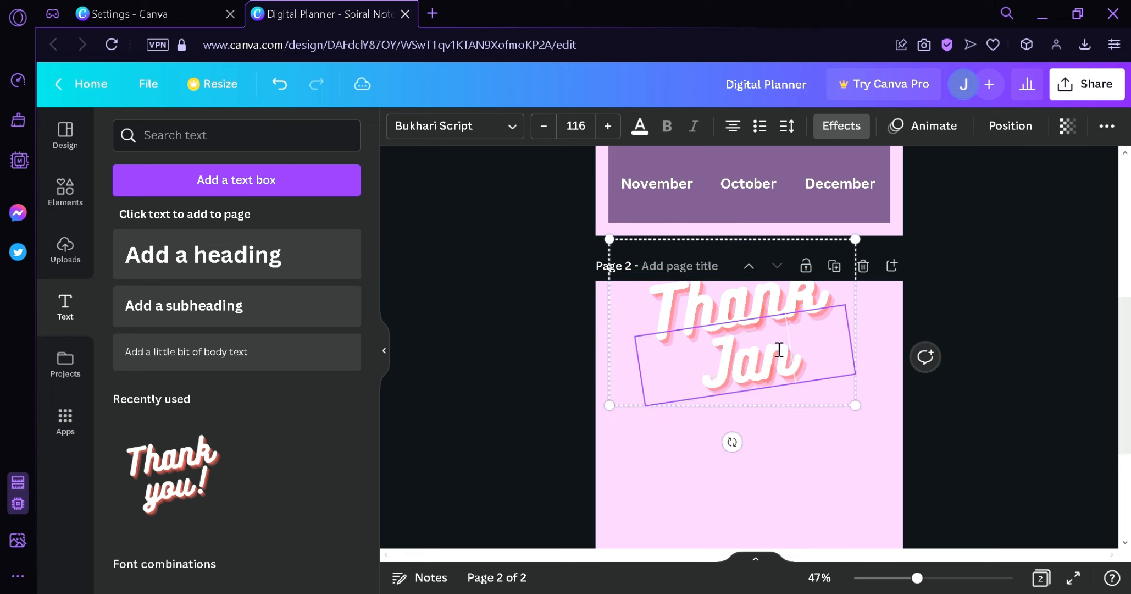
click(754, 323)
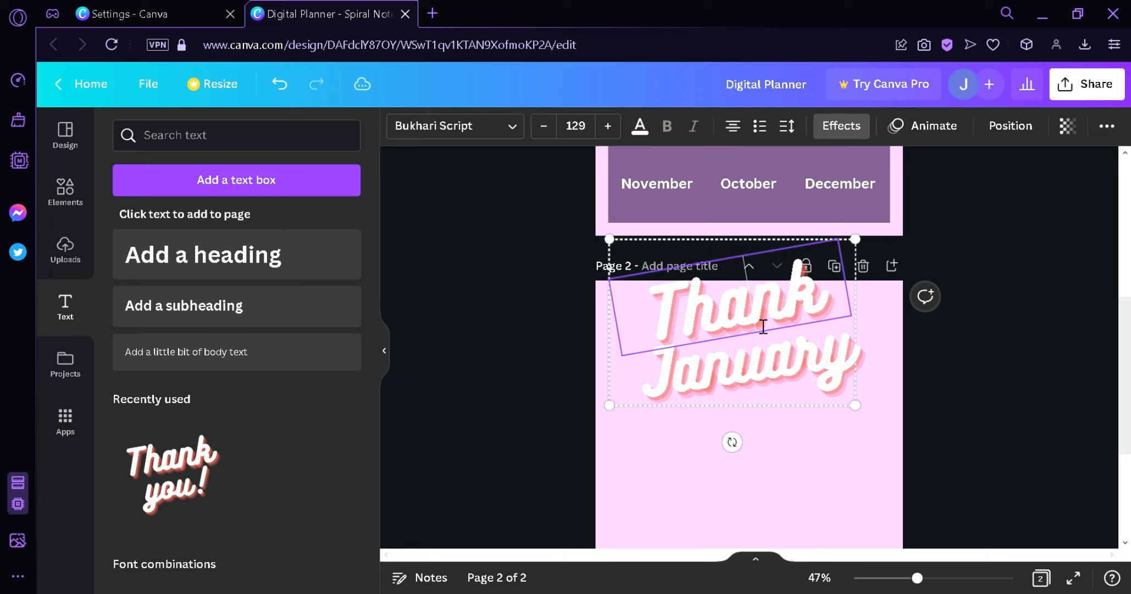
double_click(759, 324)
key(BackSpace)
click(919, 369)
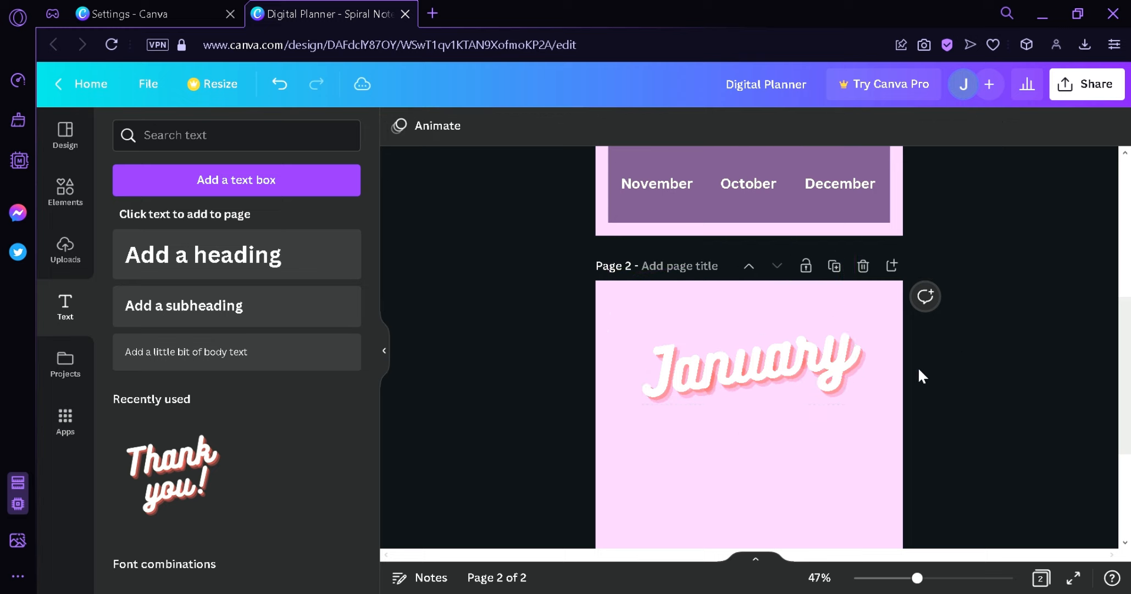
- Move the January title up to the top of page 2
drag(821, 390, 815, 351)
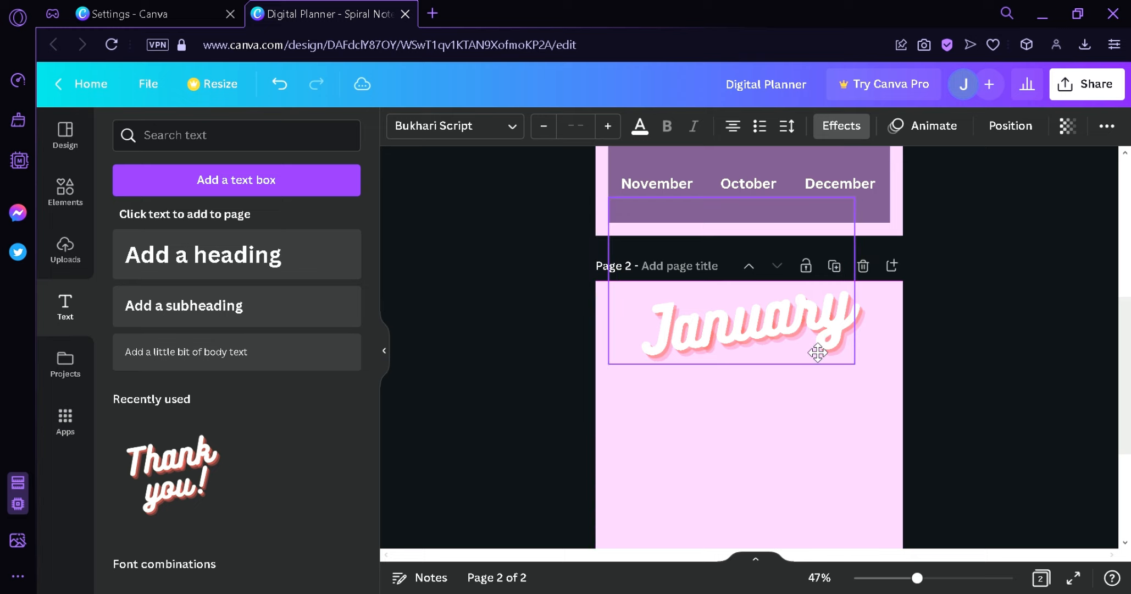
click(1006, 333)
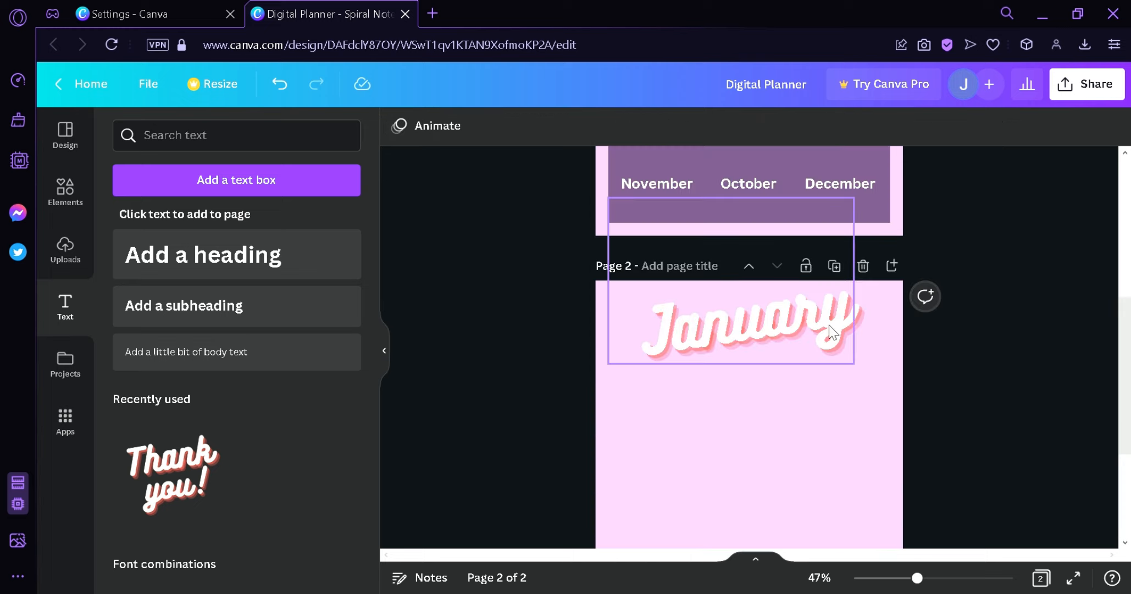
click(825, 346)
drag(859, 366, 794, 344)
click(1018, 368)
drag(1129, 328, 1116, 229)
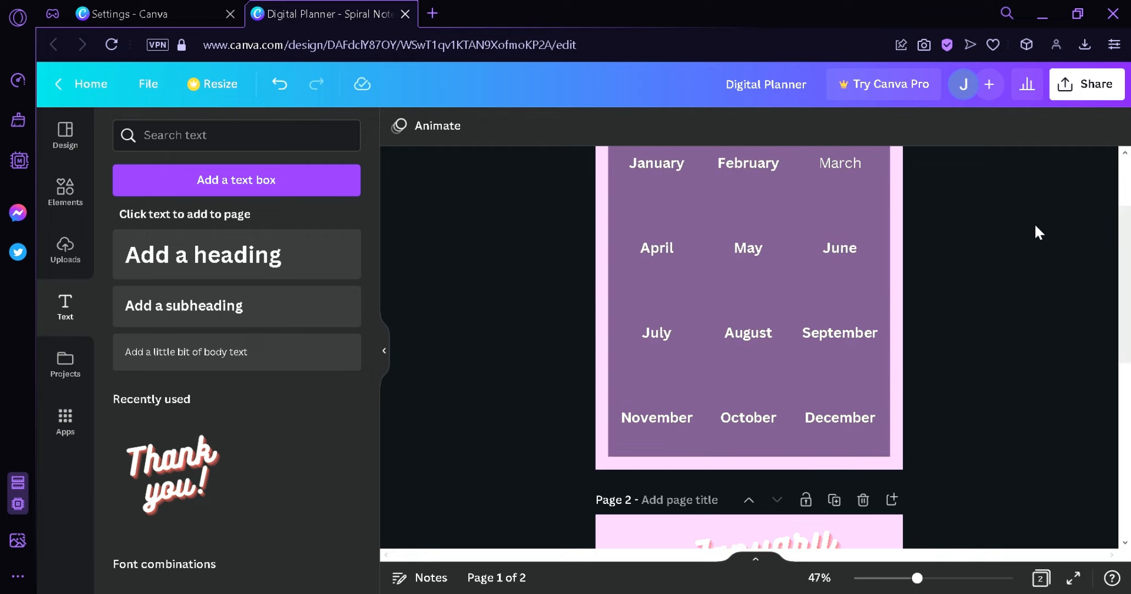
drag(1127, 270, 1129, 420)
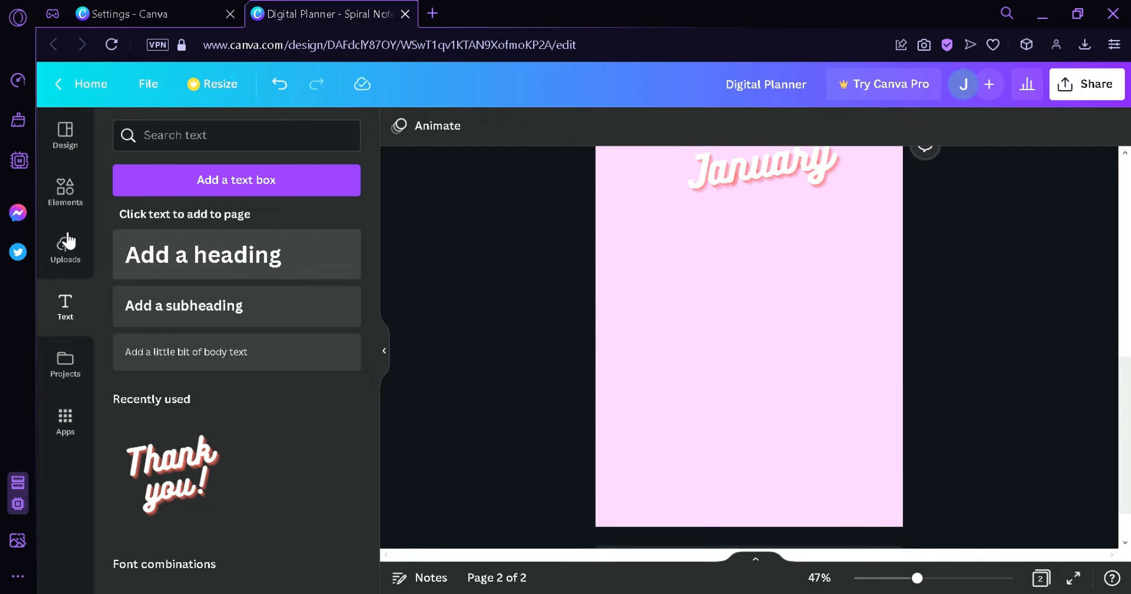
- Search element graphics for calendar grid and place a grid on page 2, enlarged below the title
click(65, 190)
click(189, 140)
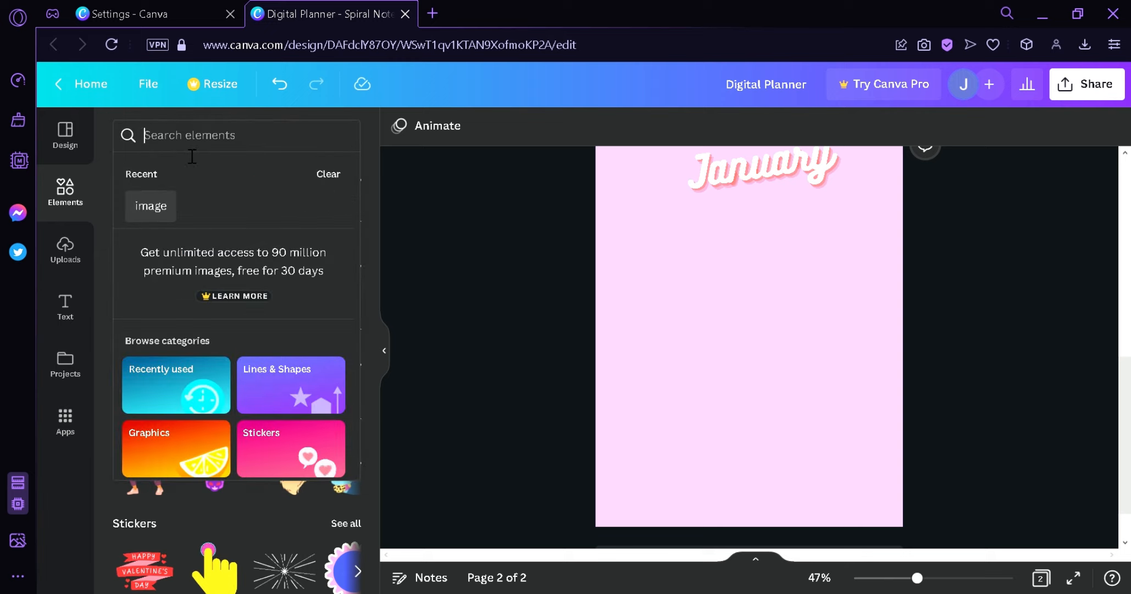
text(calendar g)
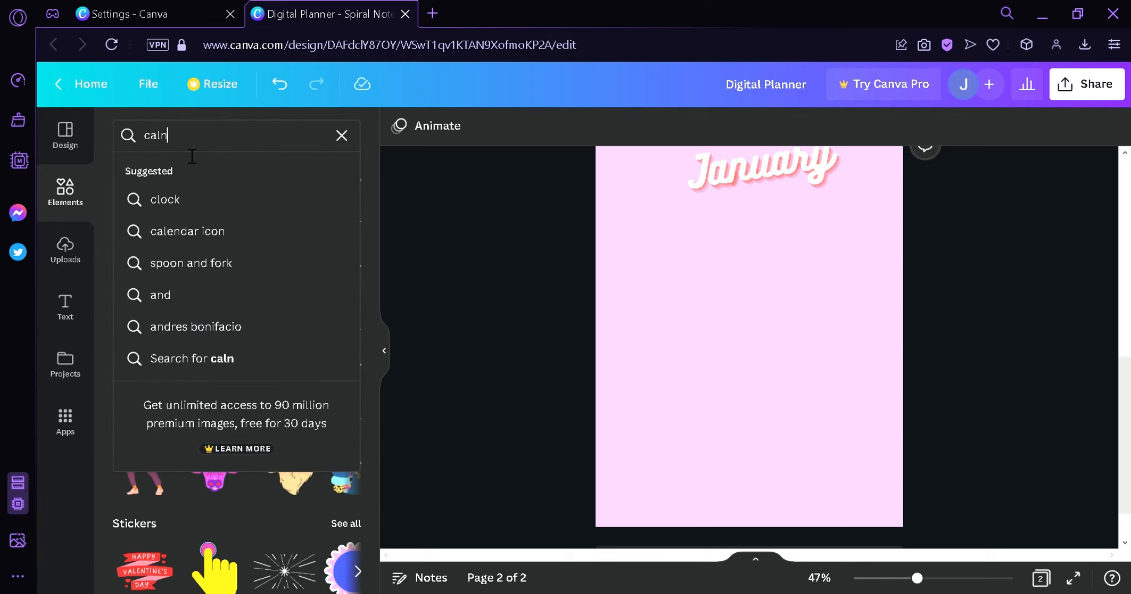
text(rid)
key(Return)
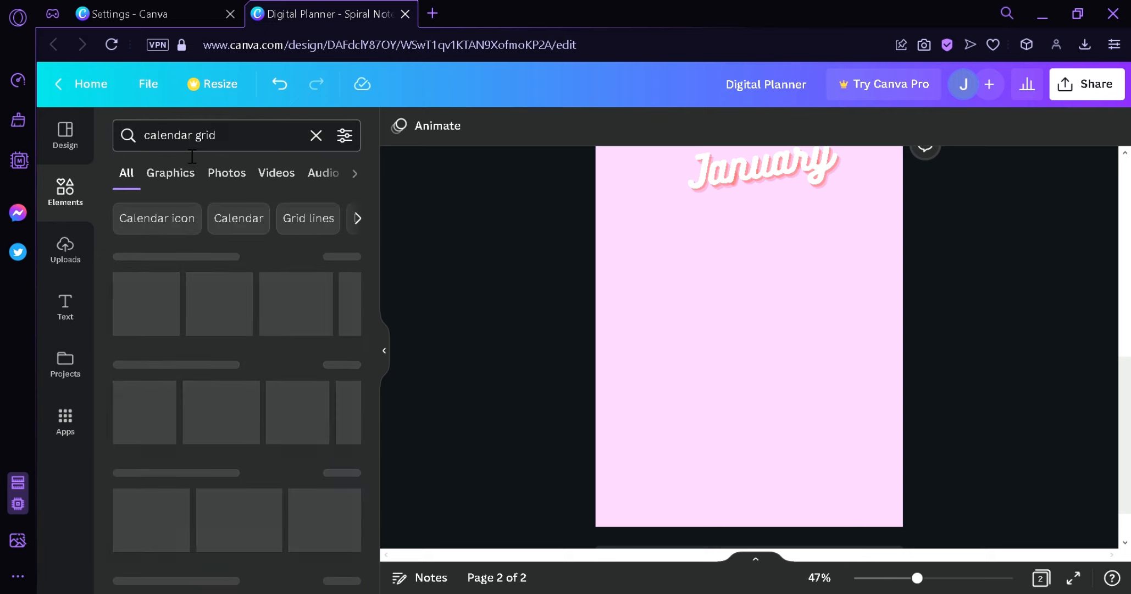
click(346, 256)
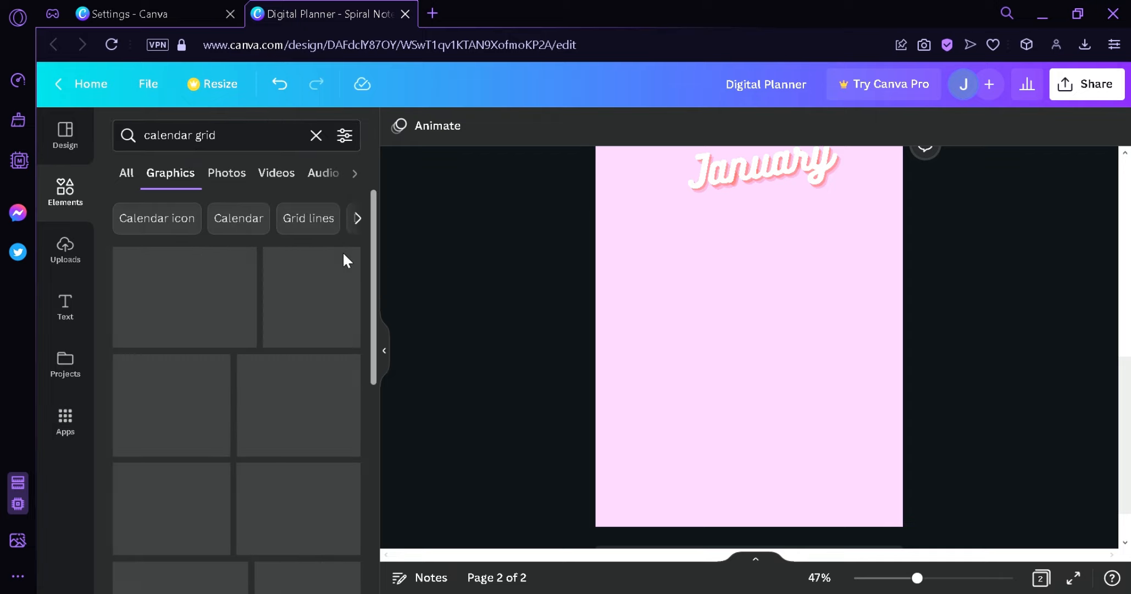
scroll(375, 275, down, 2)
drag(377, 291, 335, 313)
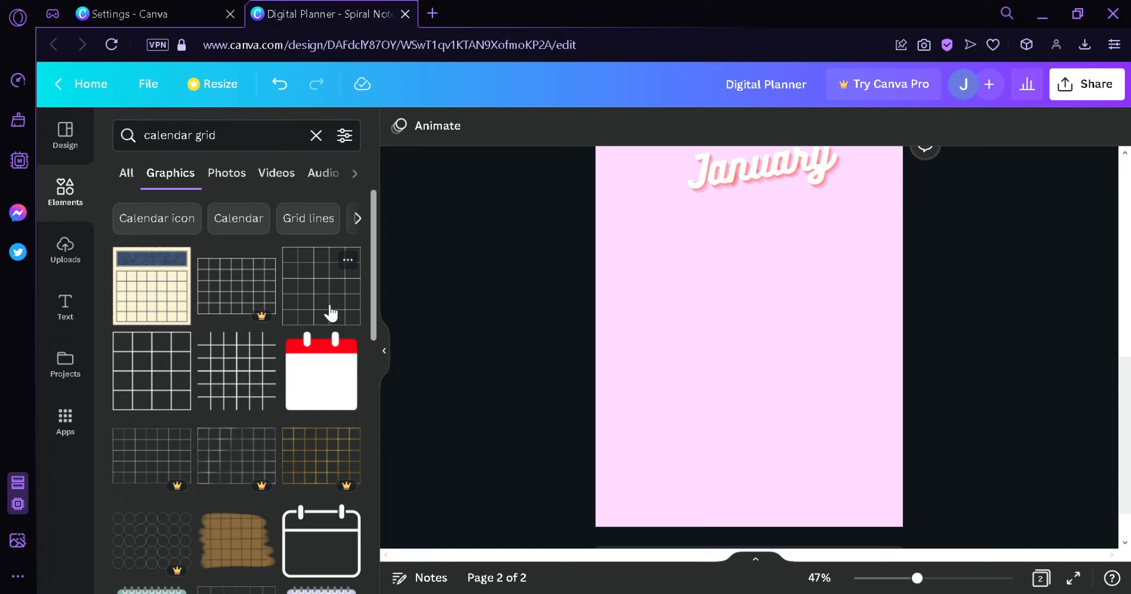
drag(248, 307, 707, 310)
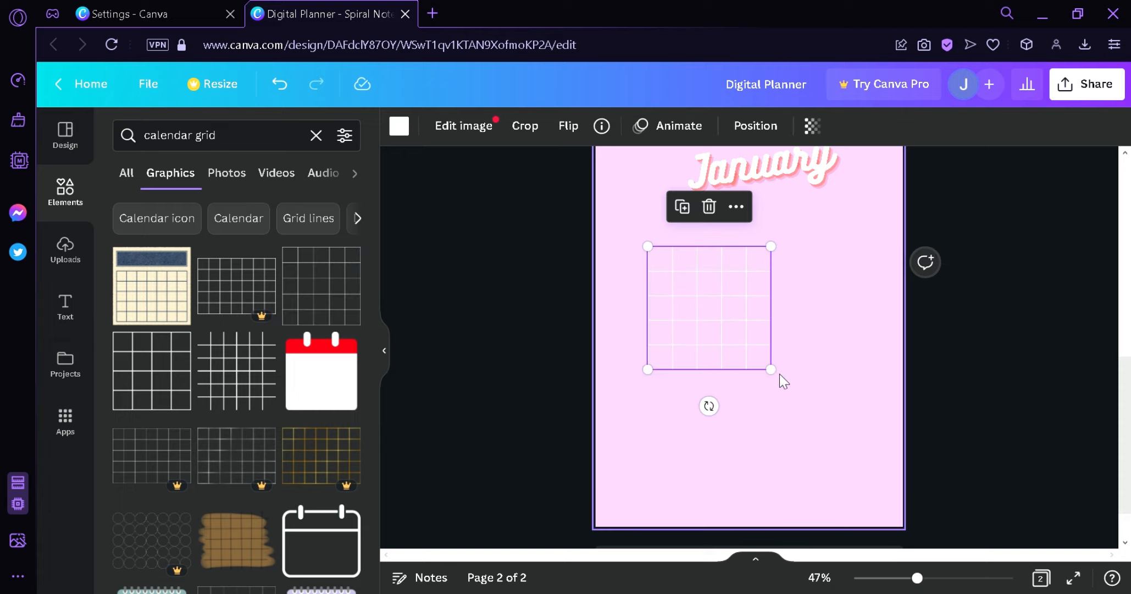
drag(772, 372, 892, 515)
mouse_move(814, 440)
mouse_down()
mouse_move(793, 437)
mouse_move(803, 434)
mouse_up()
- Color the grid lines black and resize the grid to fill the page below the title
click(400, 126)
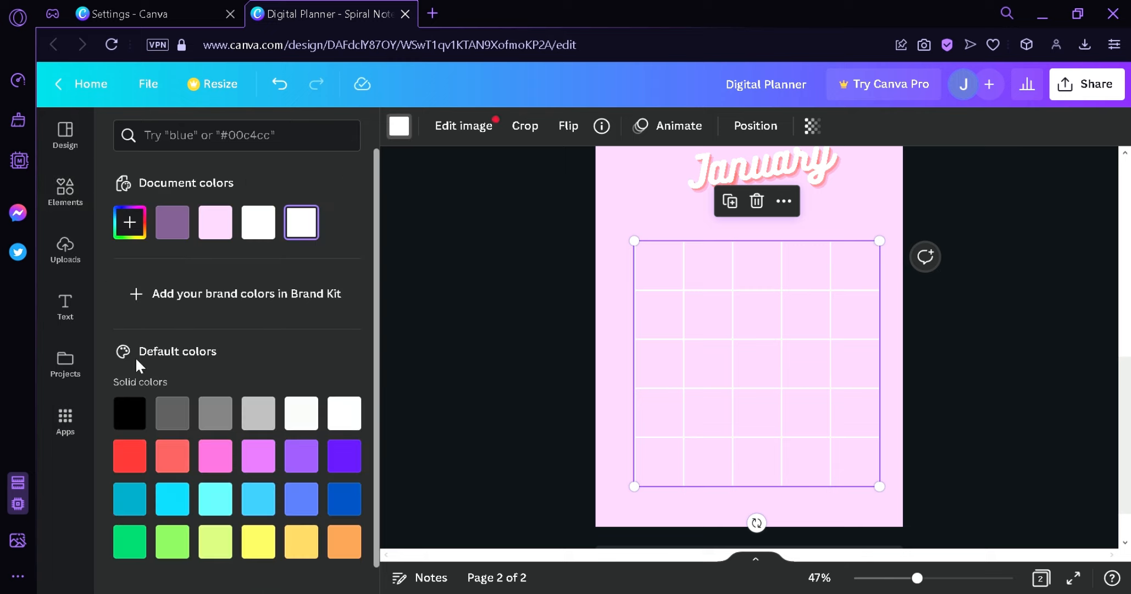
click(132, 413)
drag(799, 382, 783, 365)
drag(863, 470, 895, 520)
drag(838, 453, 841, 455)
click(974, 386)
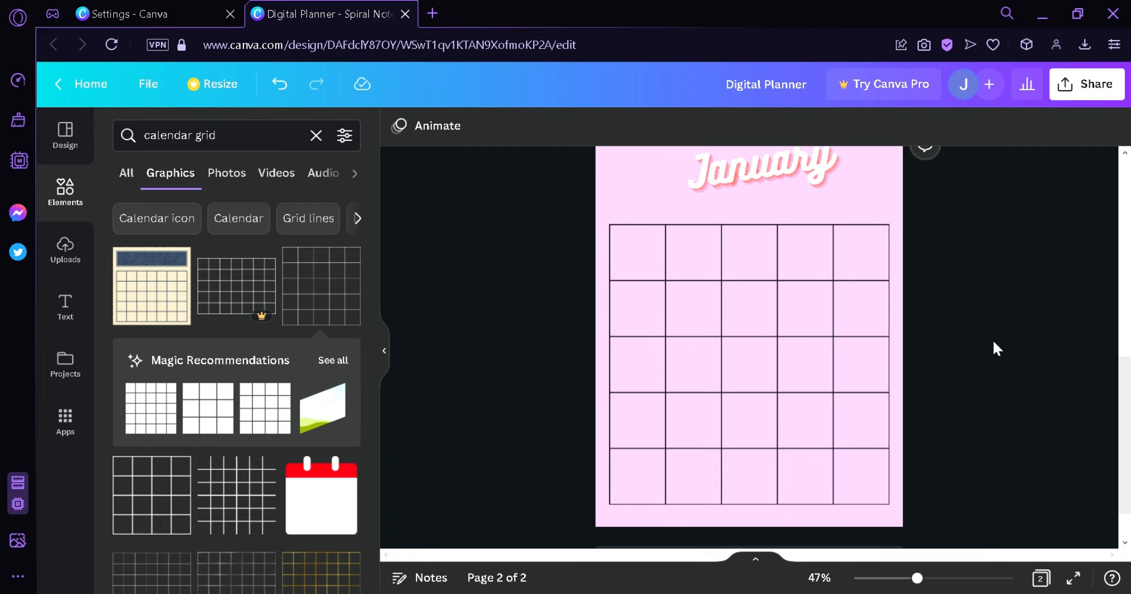
- Place a copied month label above the grid's first column and rename it Mon
scroll(936, 376, up, 3)
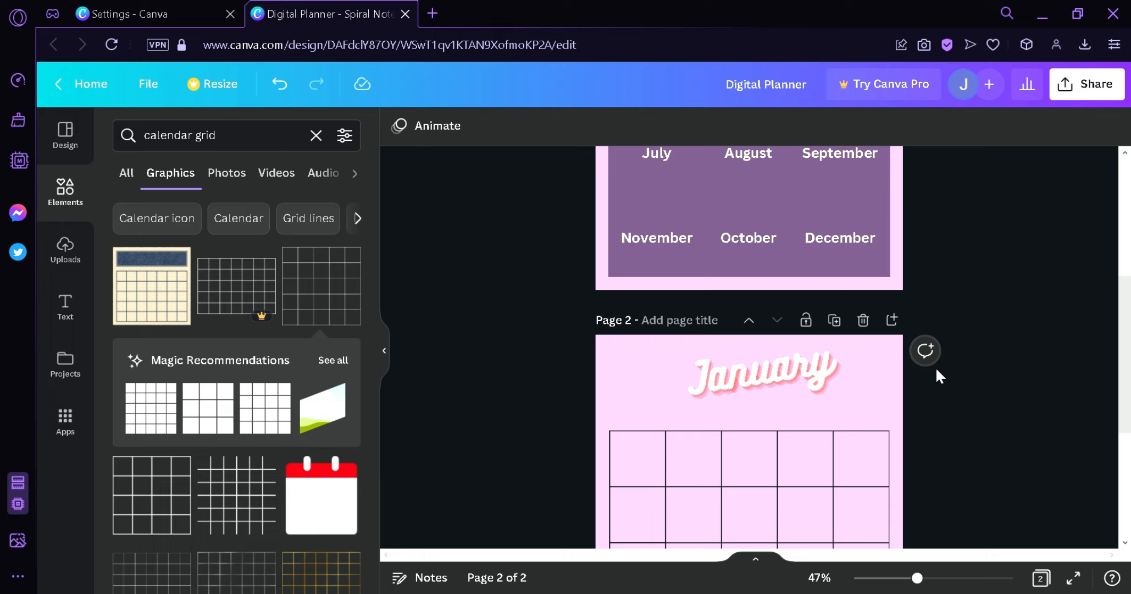
scroll(936, 376, down, 3)
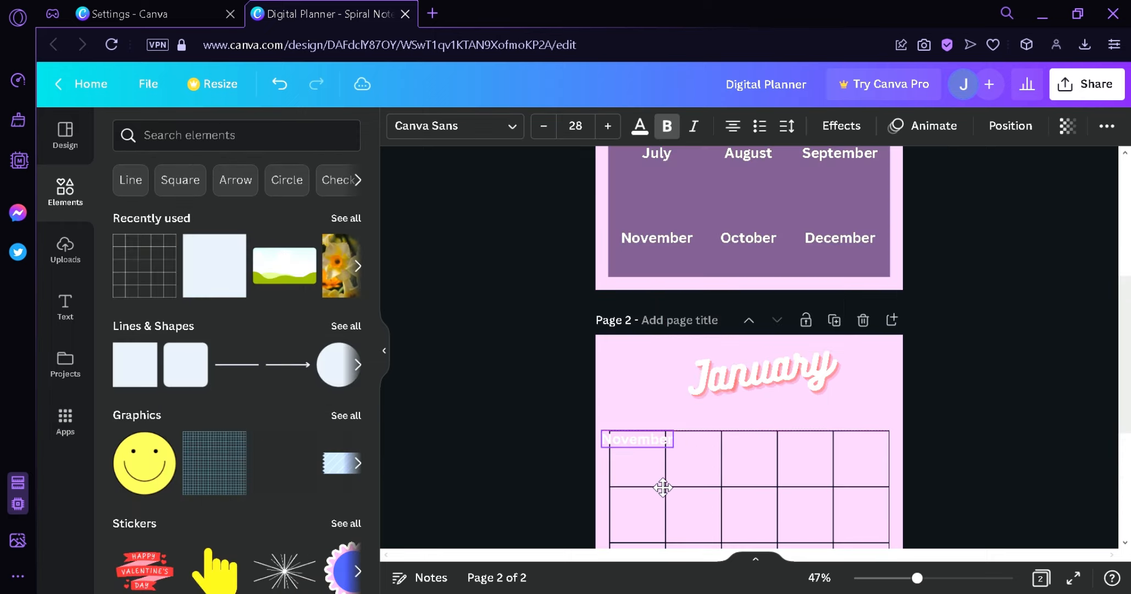
drag(662, 488, 671, 466)
click(660, 418)
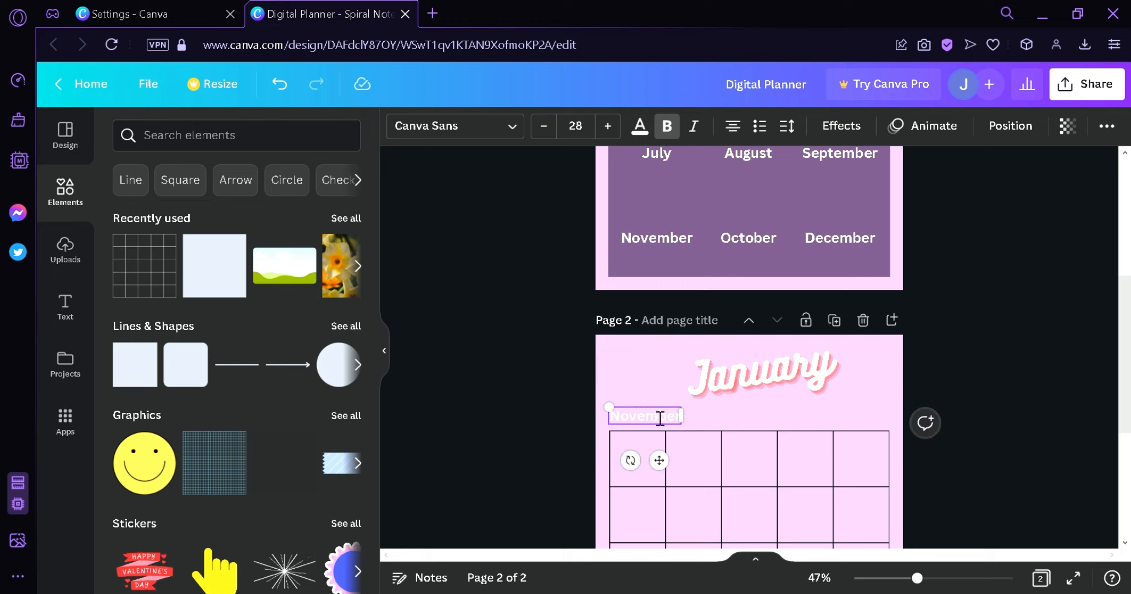
text(Mon)
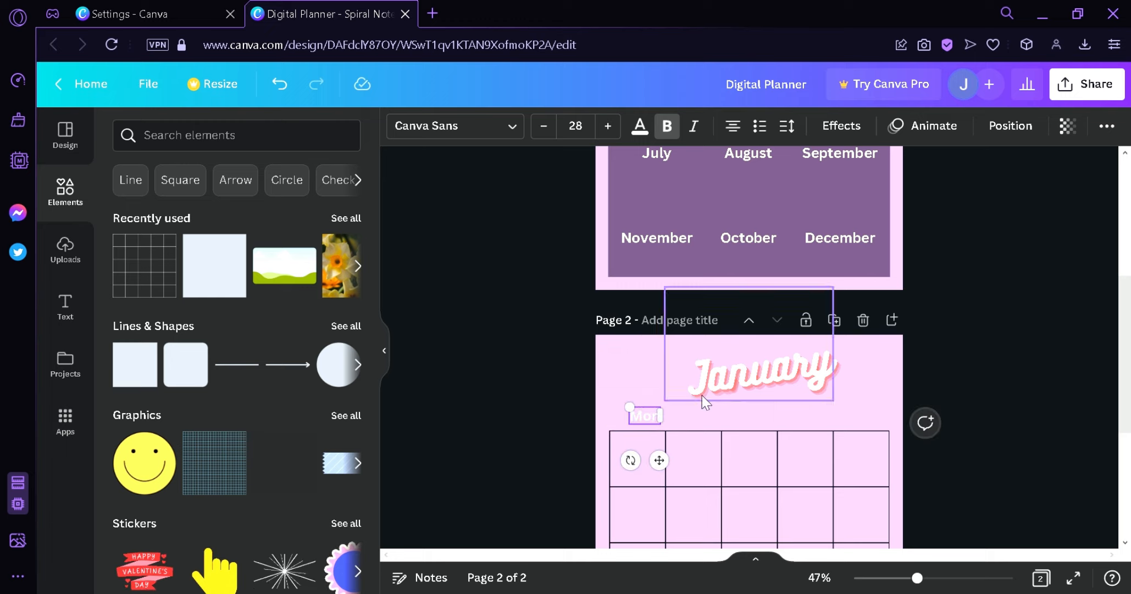
click(1040, 430)
- Duplicate the Mon label above the grid's second column and rename the copy Tues
drag(652, 421, 702, 433)
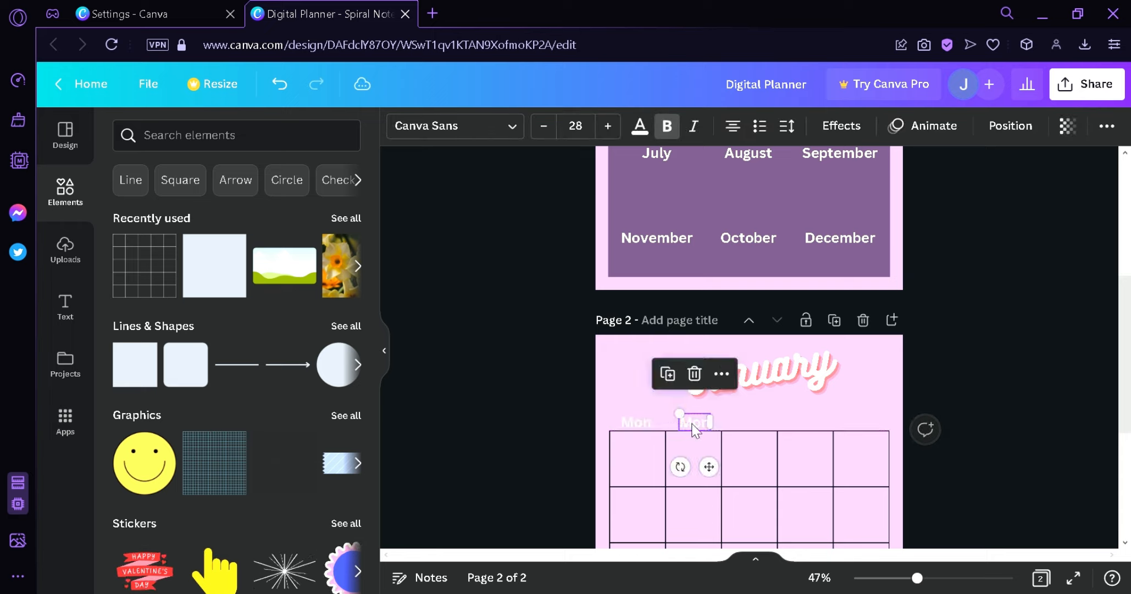
double_click(702, 433)
text(Tues)
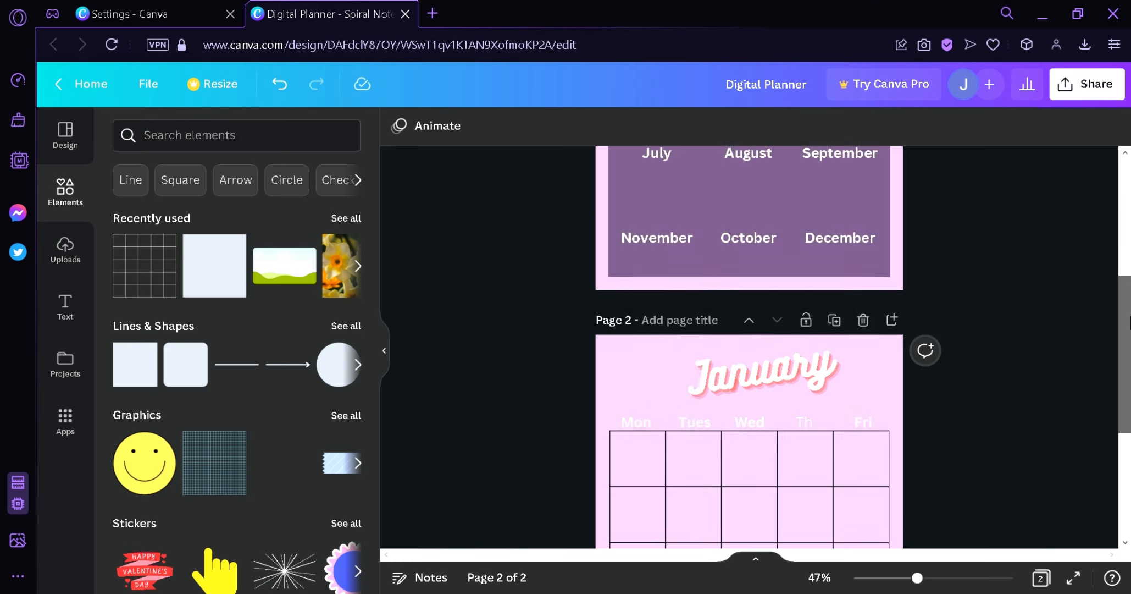
- Link the January label on the index page to page 2 of the document
drag(1127, 320, 1126, 401)
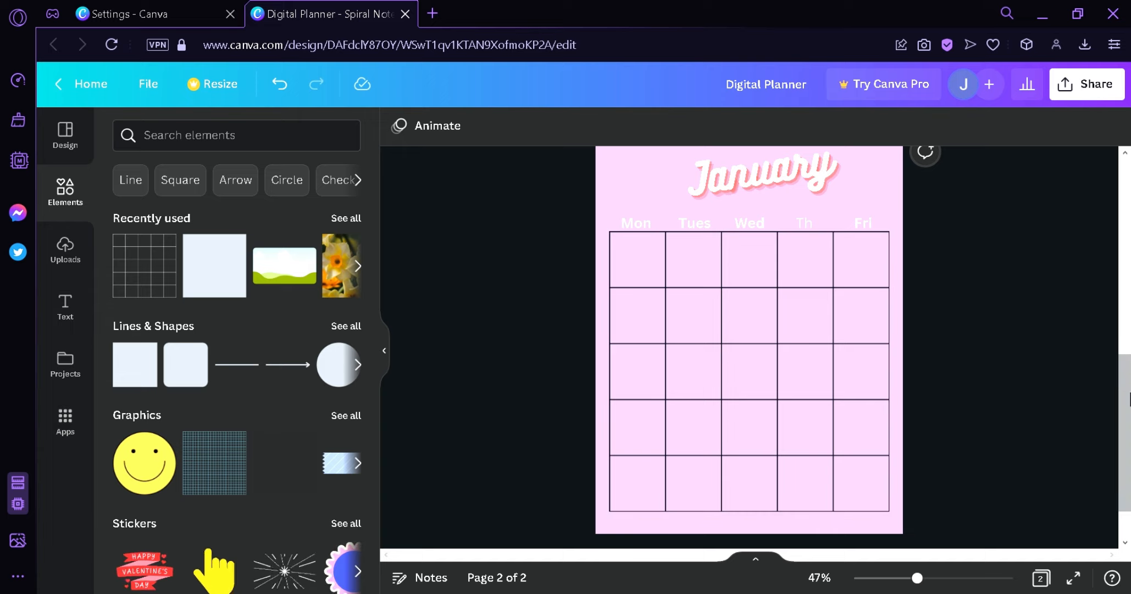
drag(1128, 399, 1116, 145)
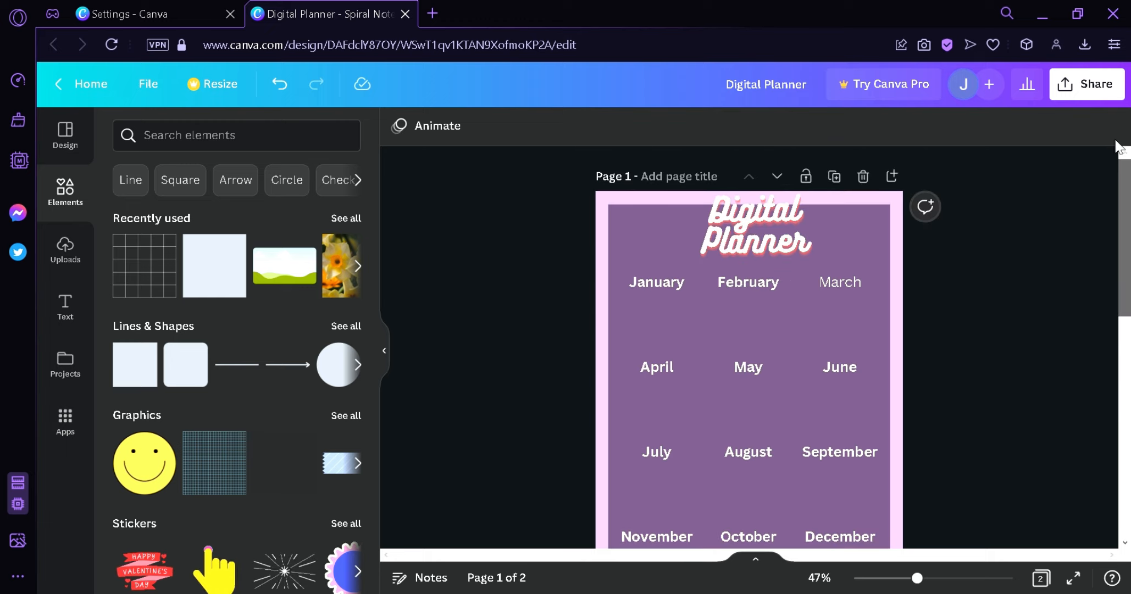
click(657, 276)
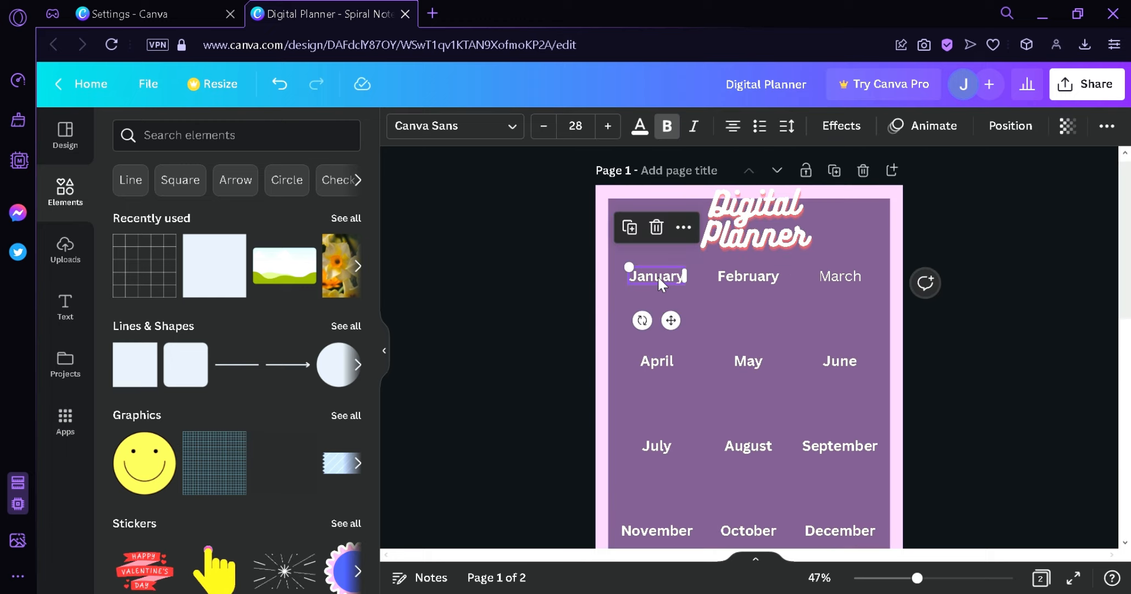
drag(1127, 253, 1125, 388)
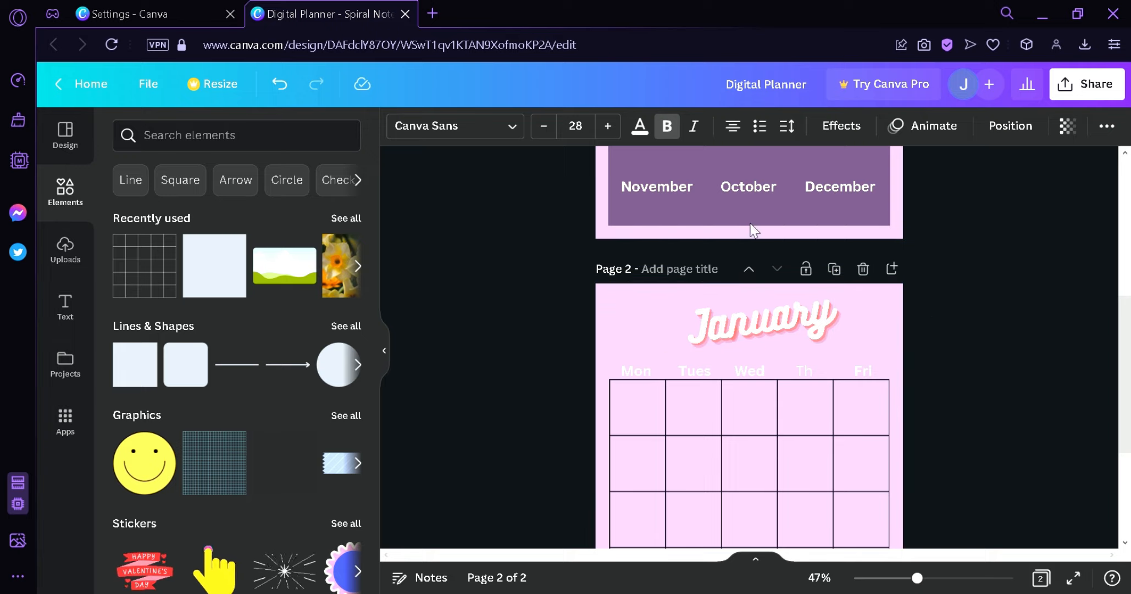
drag(1125, 317, 1124, 173)
click(683, 231)
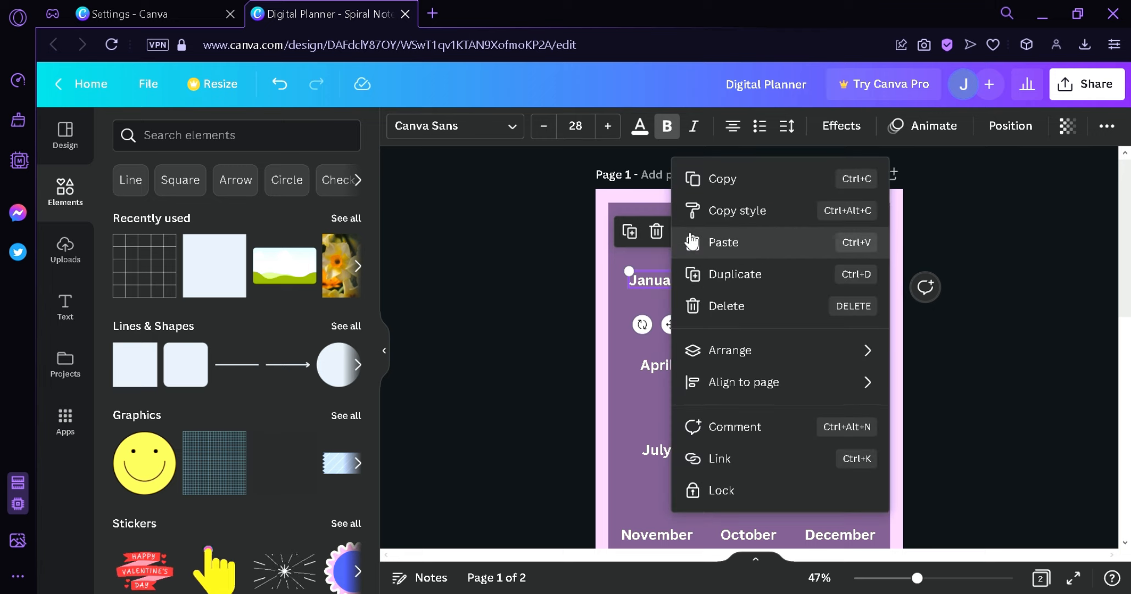
click(753, 463)
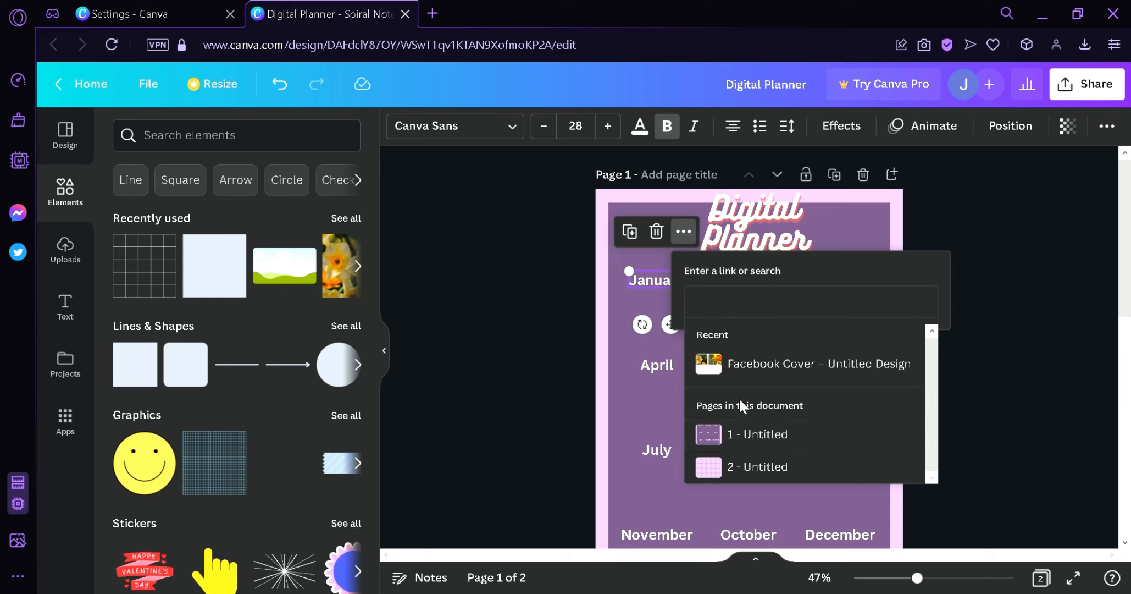
click(761, 467)
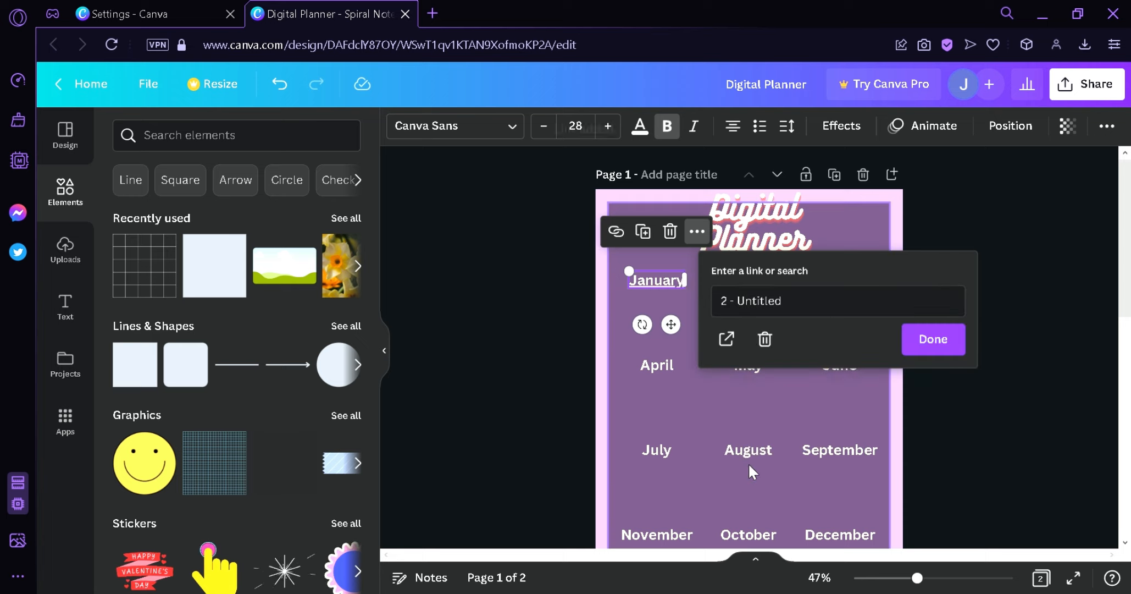
click(929, 341)
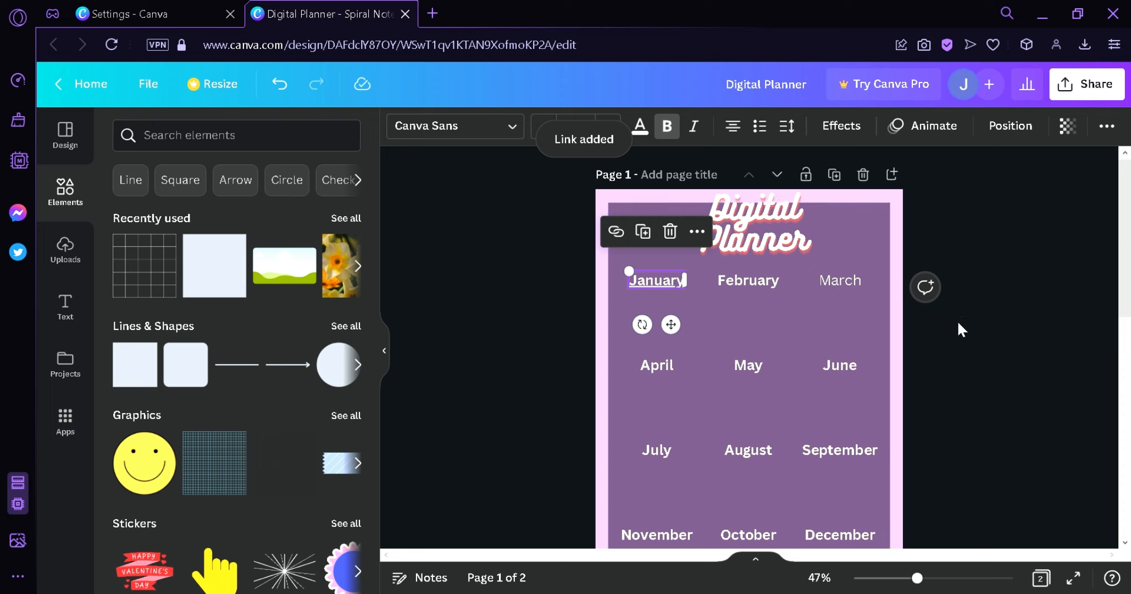
- Scroll between the index page and the January page to check the January link
scroll(811, 379, down, 5)
scroll(972, 360, up, 5)
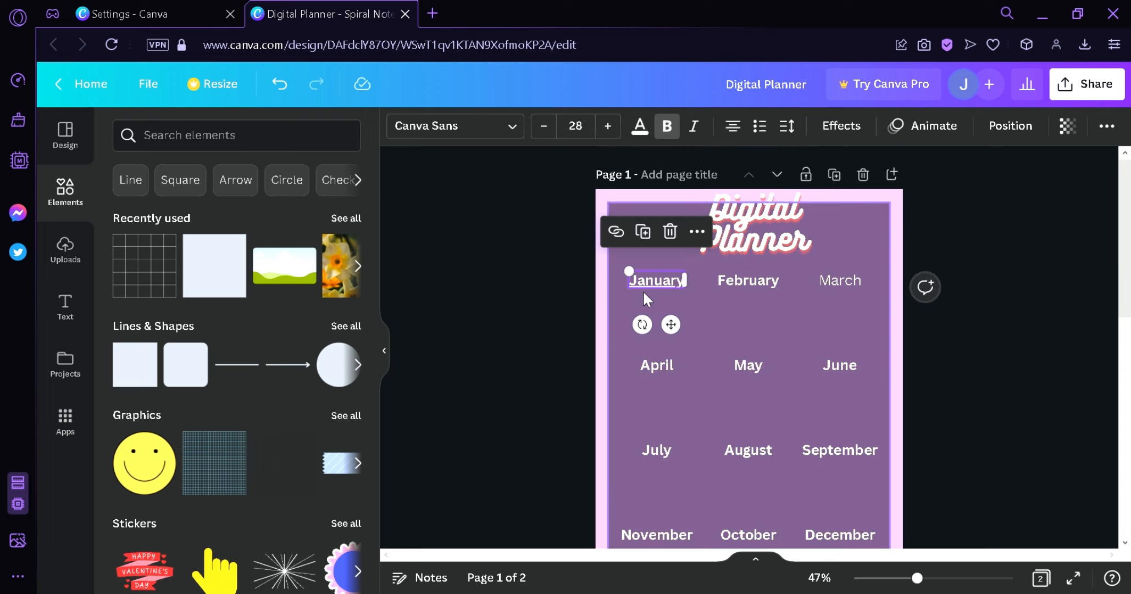
scroll(978, 305, down, 5)
scroll(660, 379, down, 3)
scroll(704, 379, up, 5)
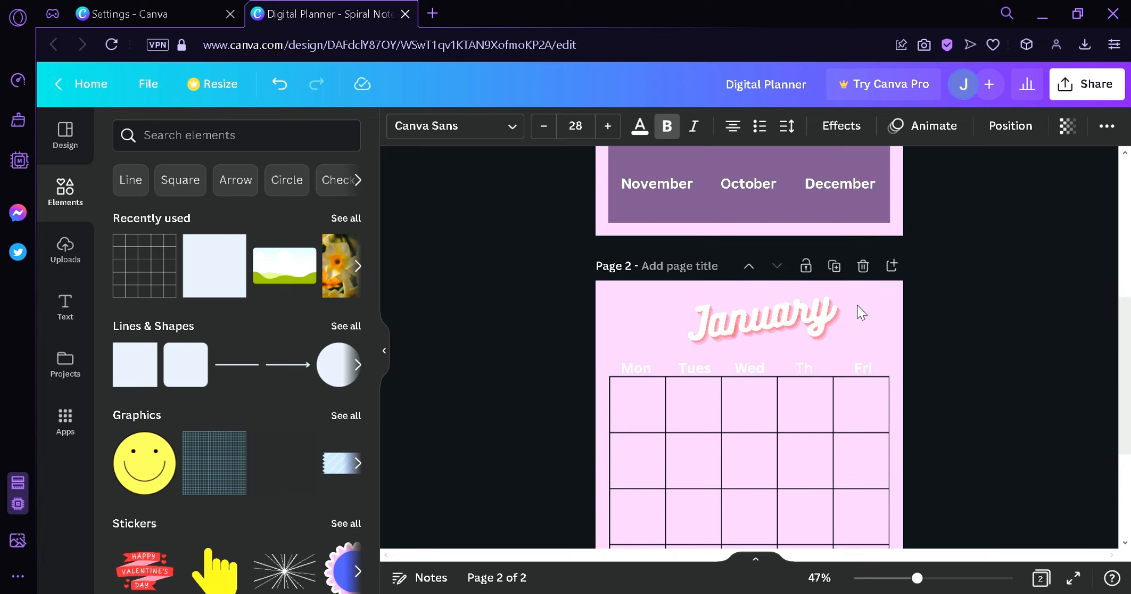
scroll(880, 396, up, 5)
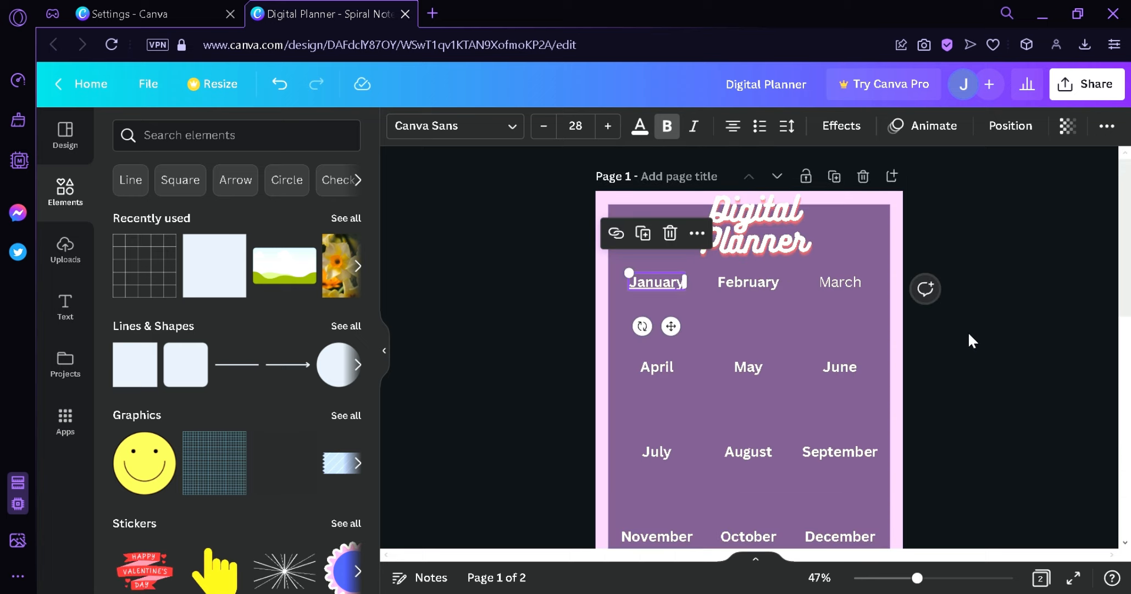
click(733, 288)
click(844, 280)
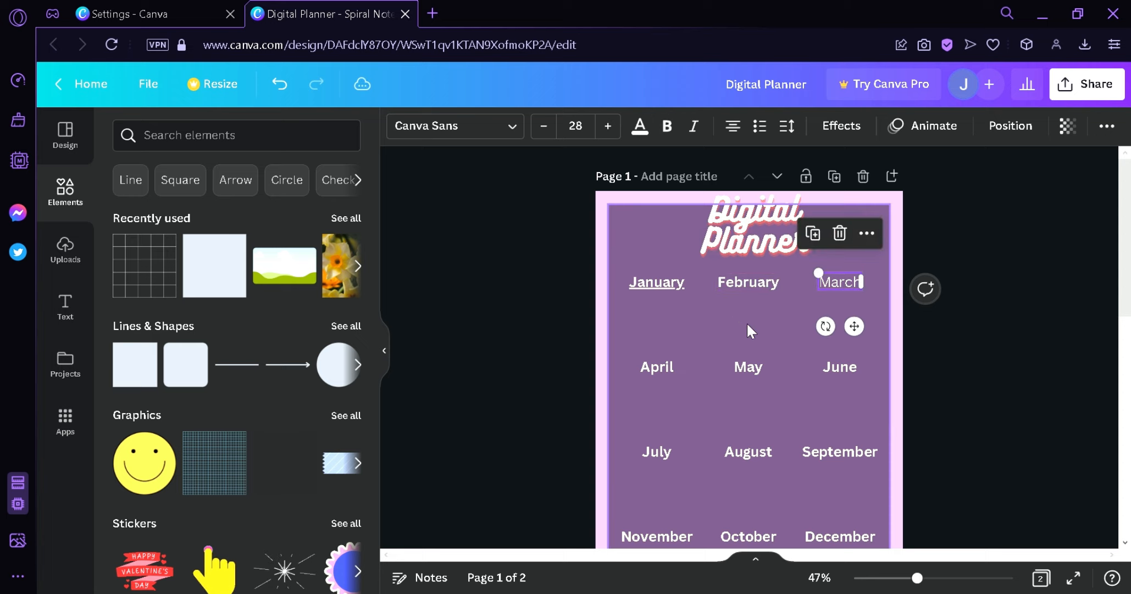
click(656, 369)
click(657, 281)
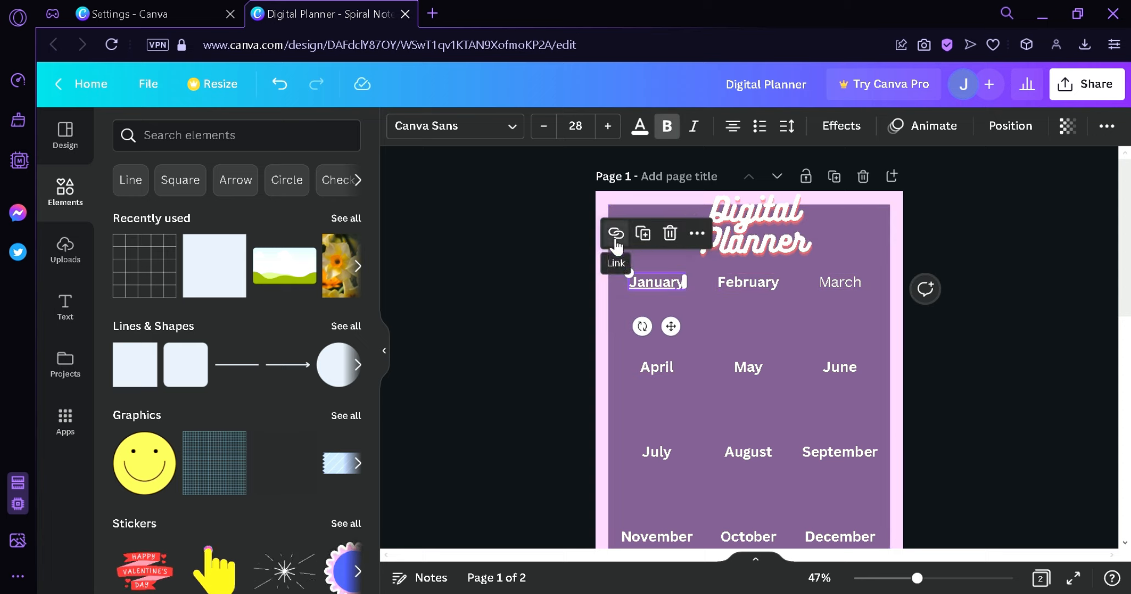
drag(1123, 272, 1124, 495)
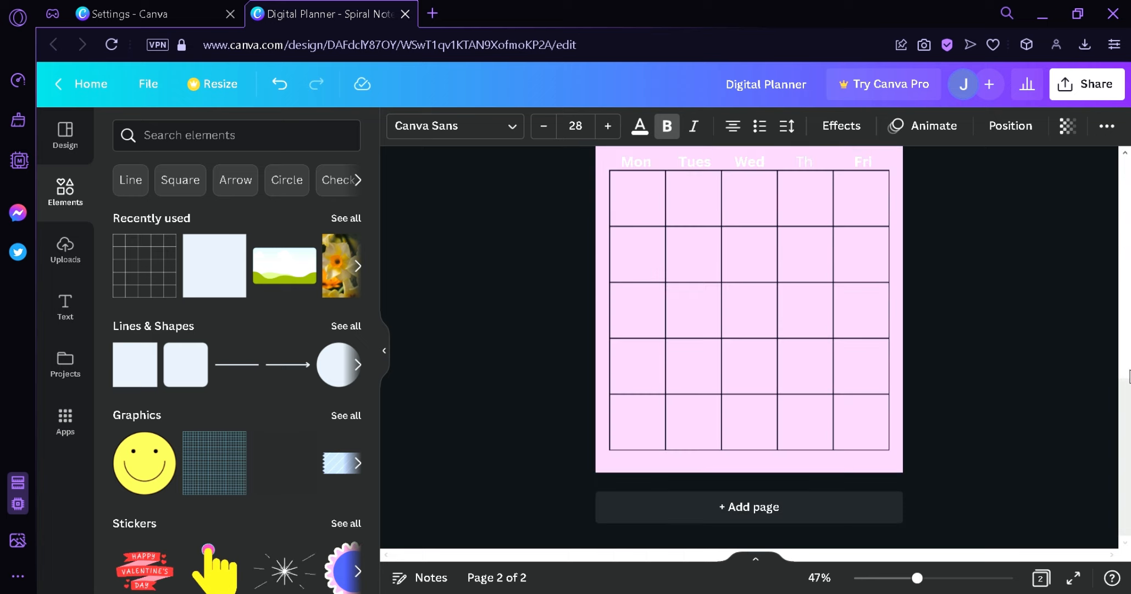
click(1129, 366)
scroll(1129, 360, down, 4)
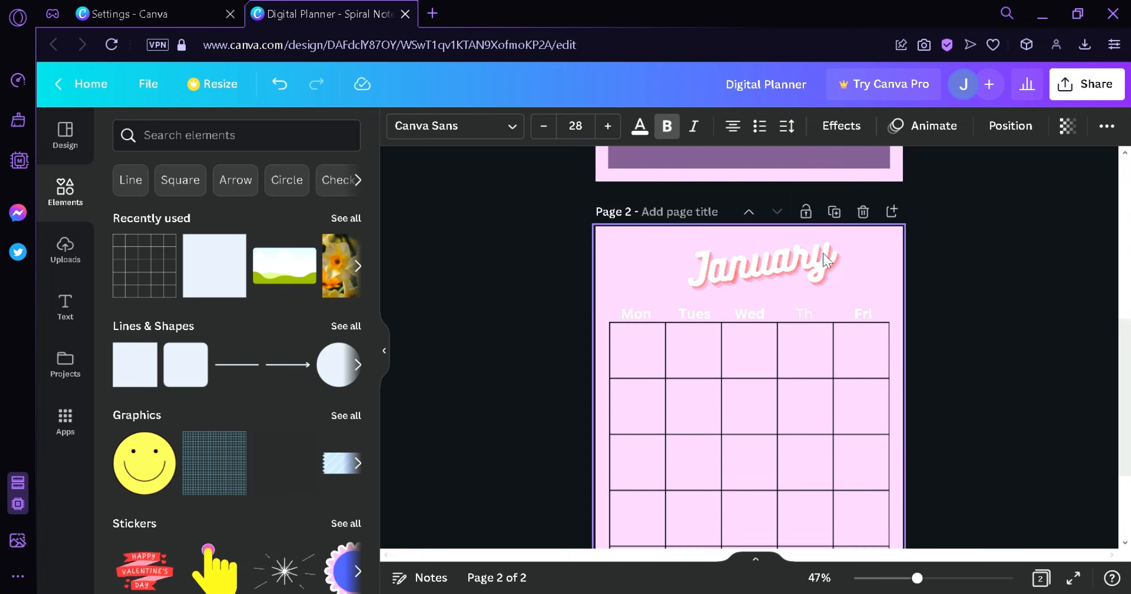
scroll(1057, 211, up, 7)
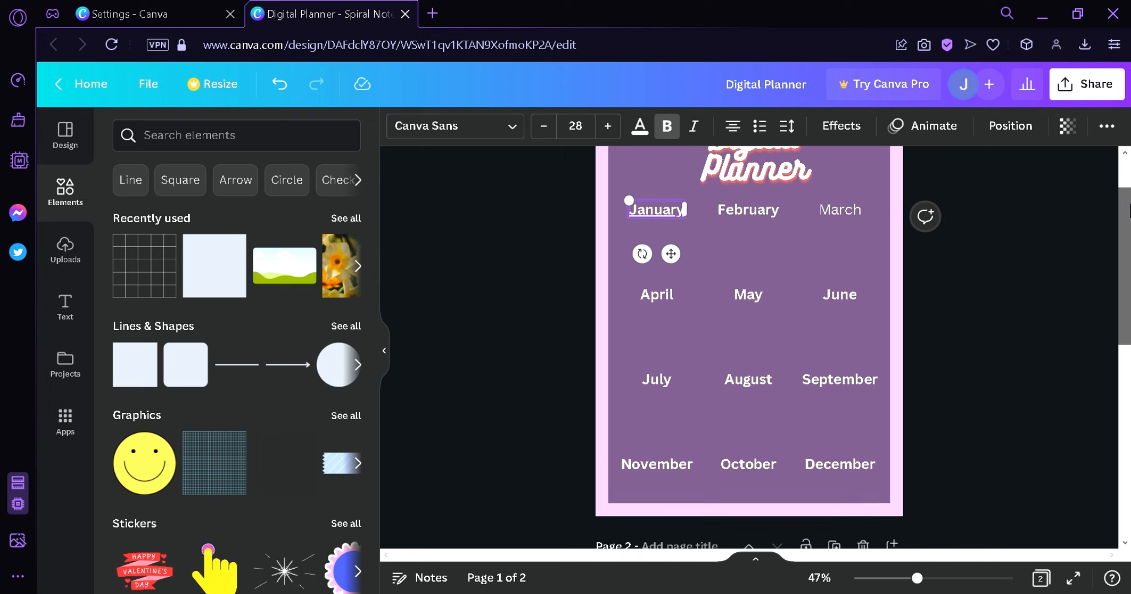
drag(1125, 234, 1125, 261)
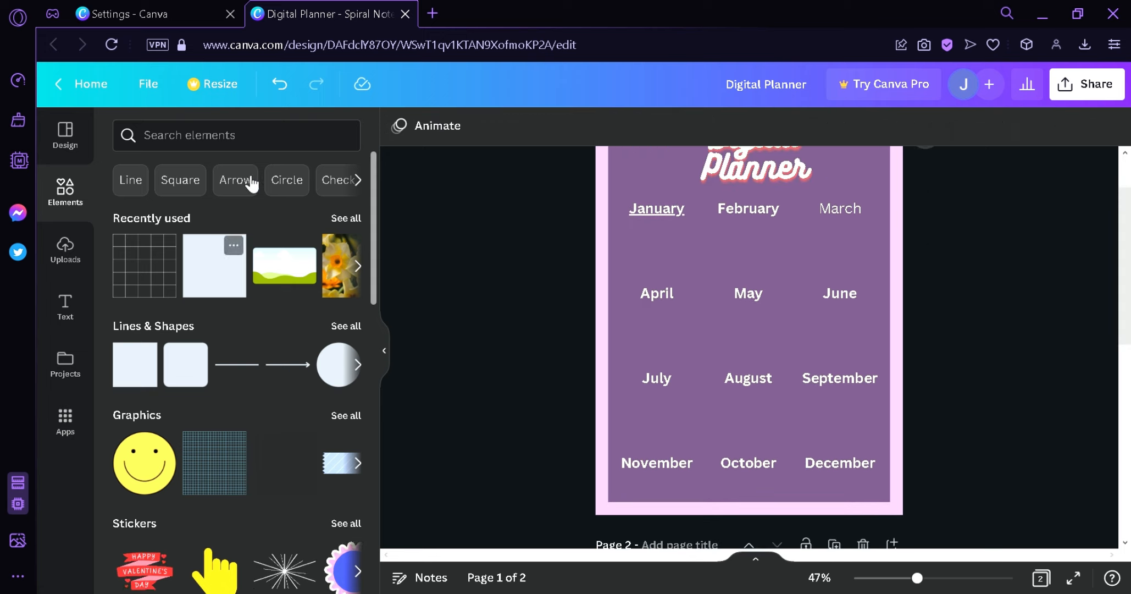
- Search graphics for bees, place a small dotted-path bee below January, and add a snorkel graphic below February
click(257, 147)
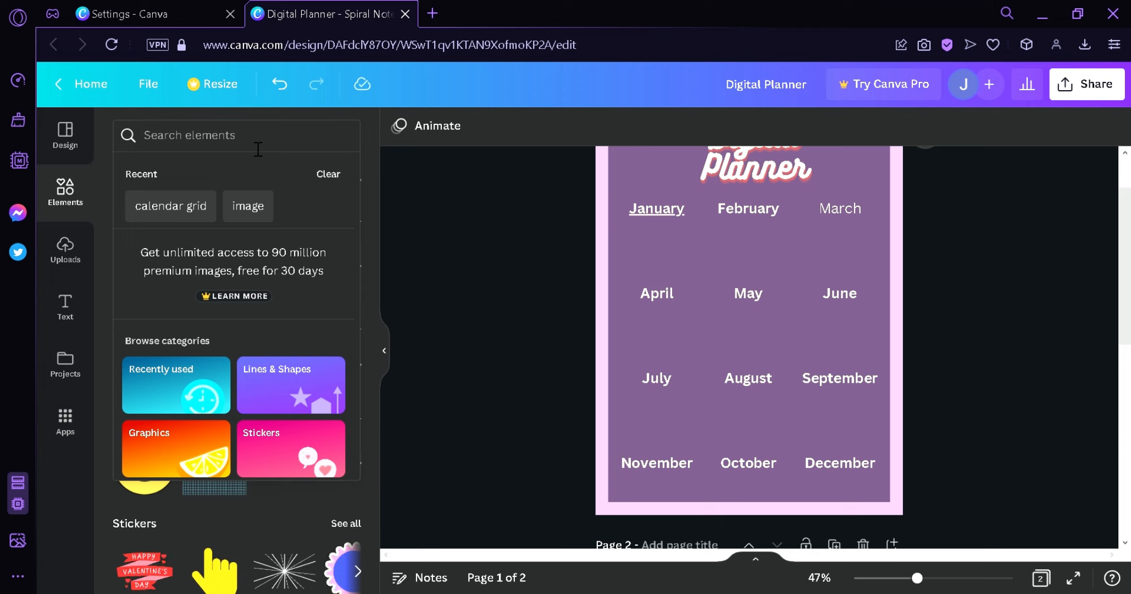
text(bees)
key(Return)
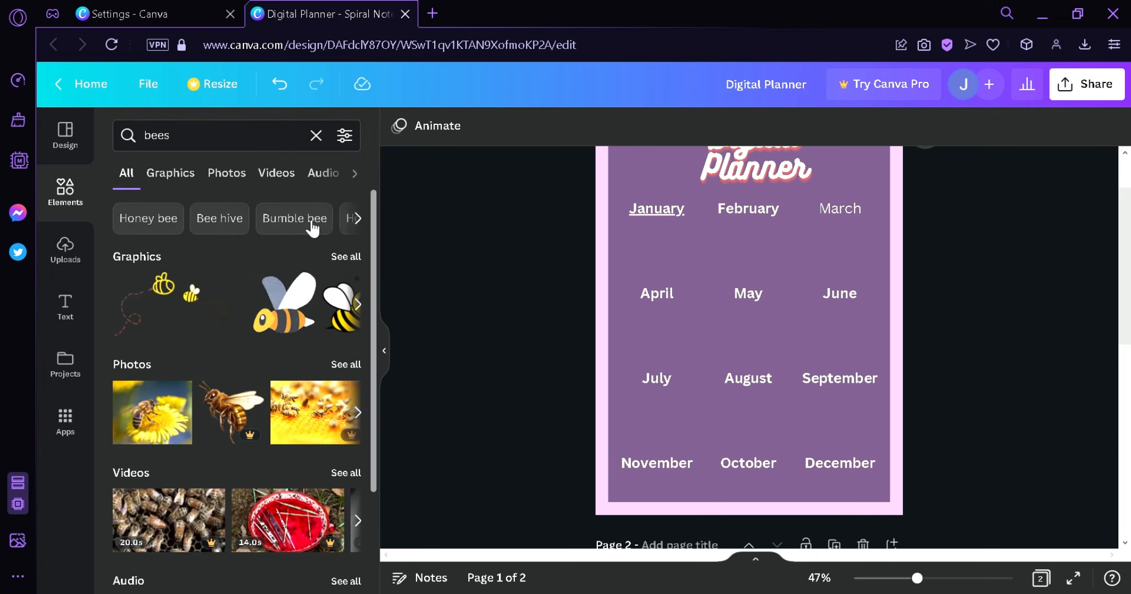
click(354, 257)
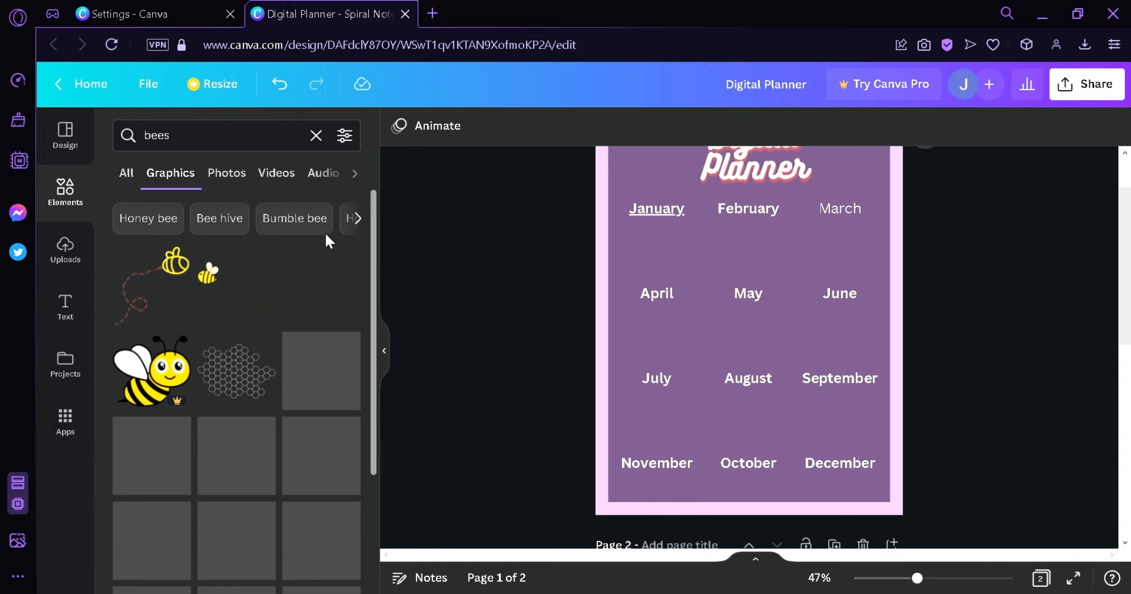
drag(148, 278, 686, 288)
drag(806, 237, 876, 144)
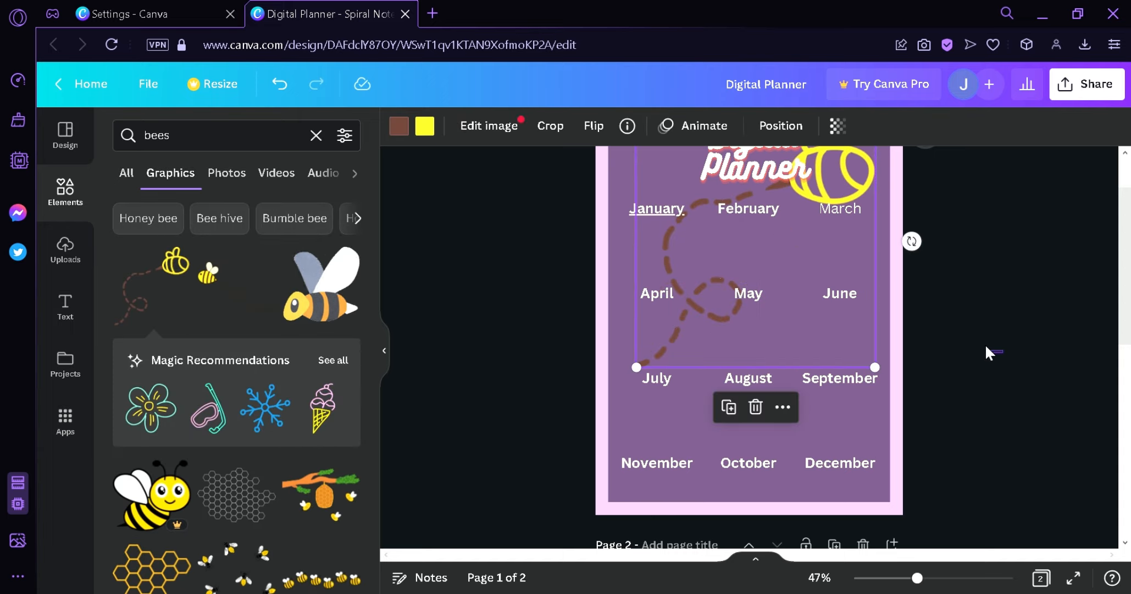
drag(986, 347, 983, 343)
drag(869, 188, 857, 287)
drag(861, 221, 676, 413)
drag(664, 444, 672, 246)
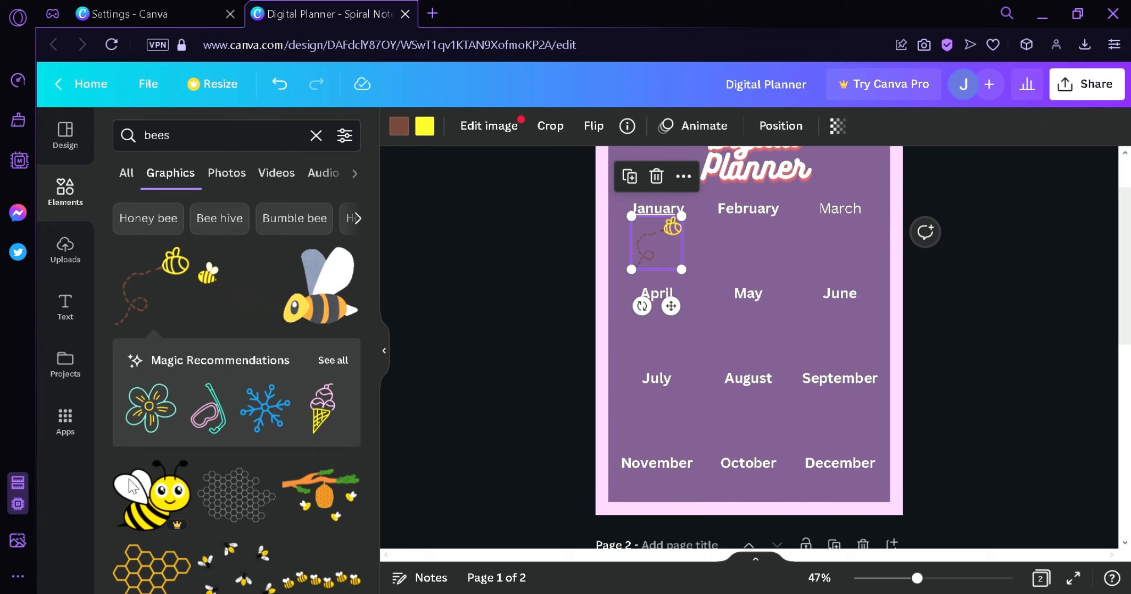
drag(209, 410, 839, 322)
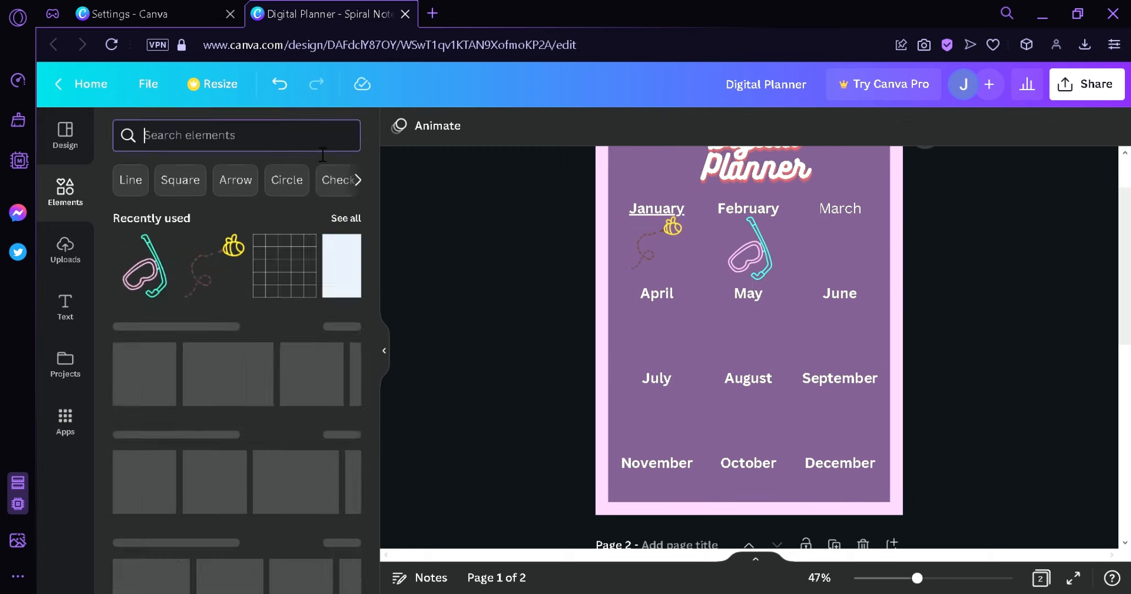
- Search graphics for fishing and place a fishing rod graphic below March
click(308, 137)
text(fishing)
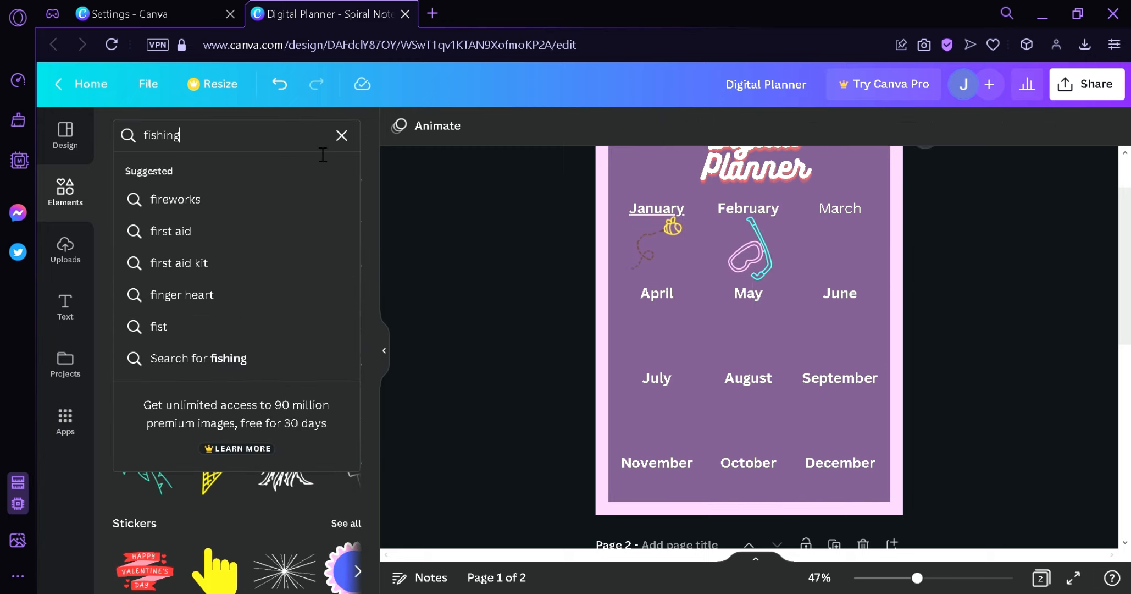
key(Return)
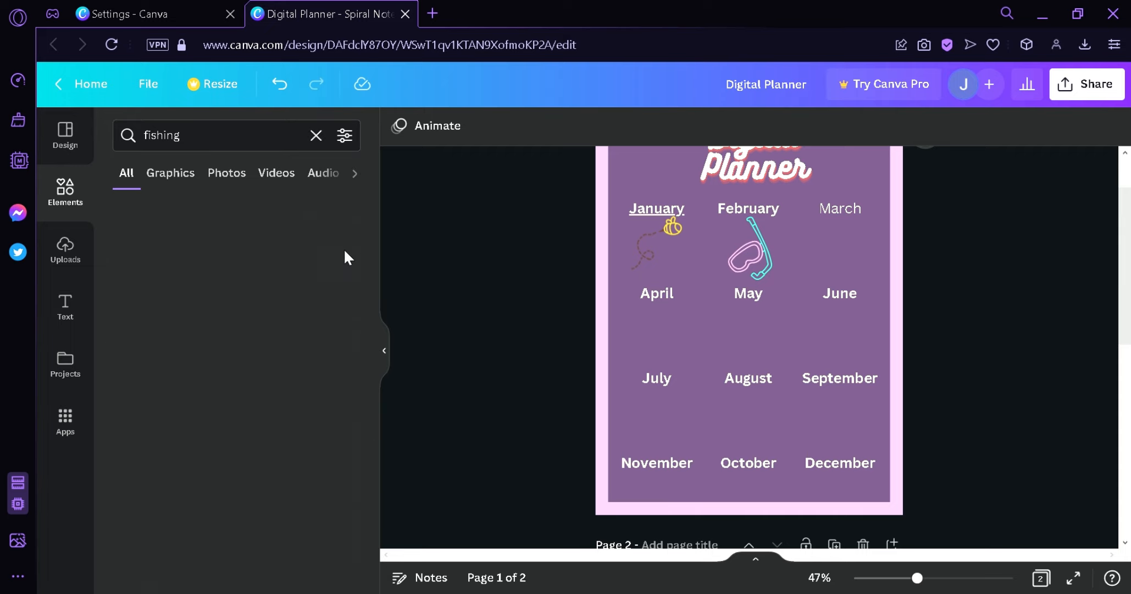
scroll(371, 378, down, 5)
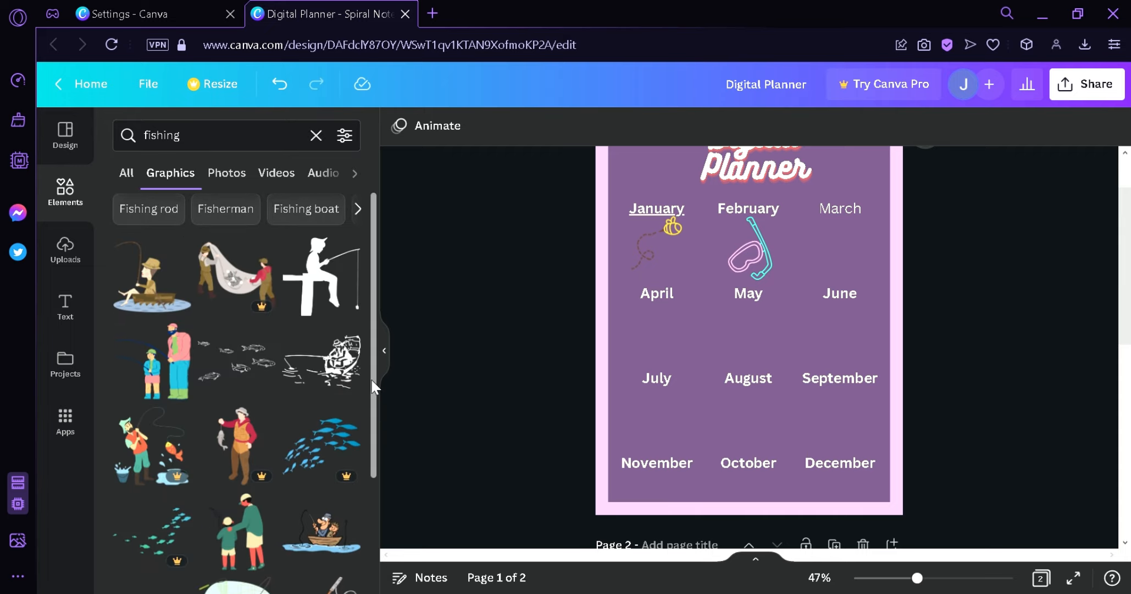
drag(358, 355, 810, 264)
drag(788, 244, 852, 257)
click(990, 317)
scroll(989, 345, up, 2)
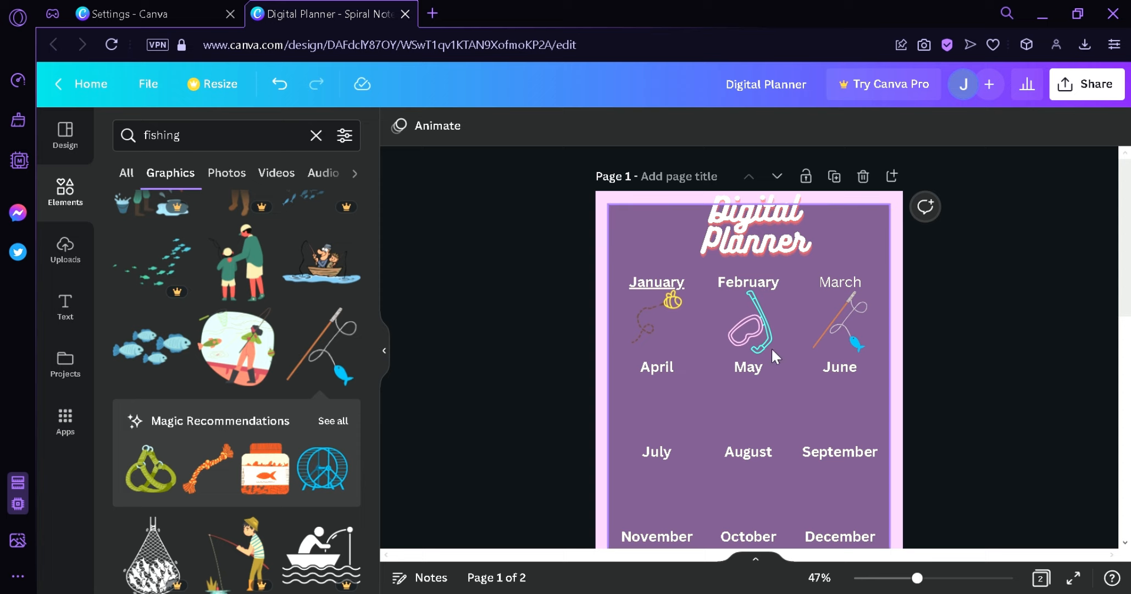
scroll(1116, 363, down, 5)
drag(1119, 369, 1130, 283)
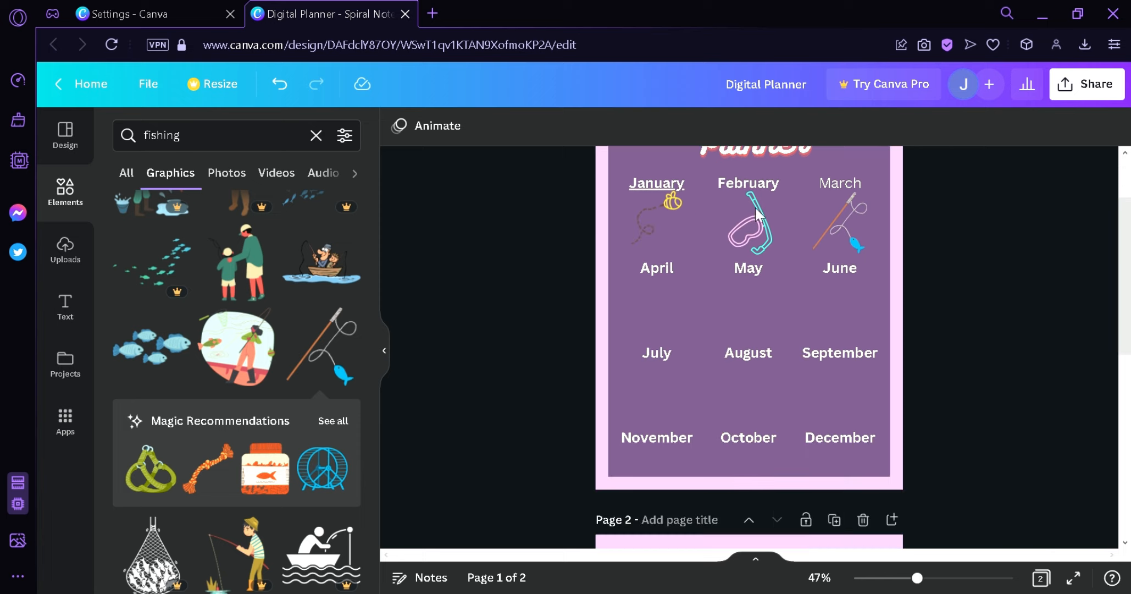